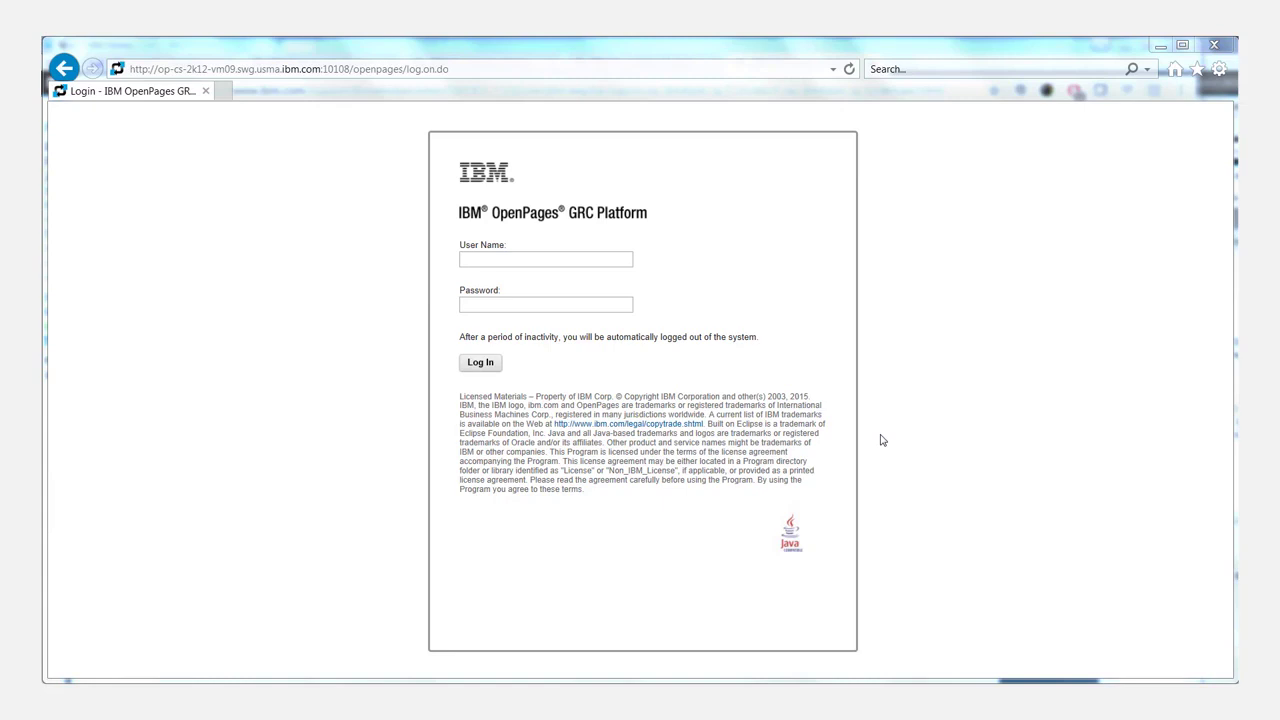
# Log in to OpenPages with the saved administrator account
pyautogui.click(547, 260)
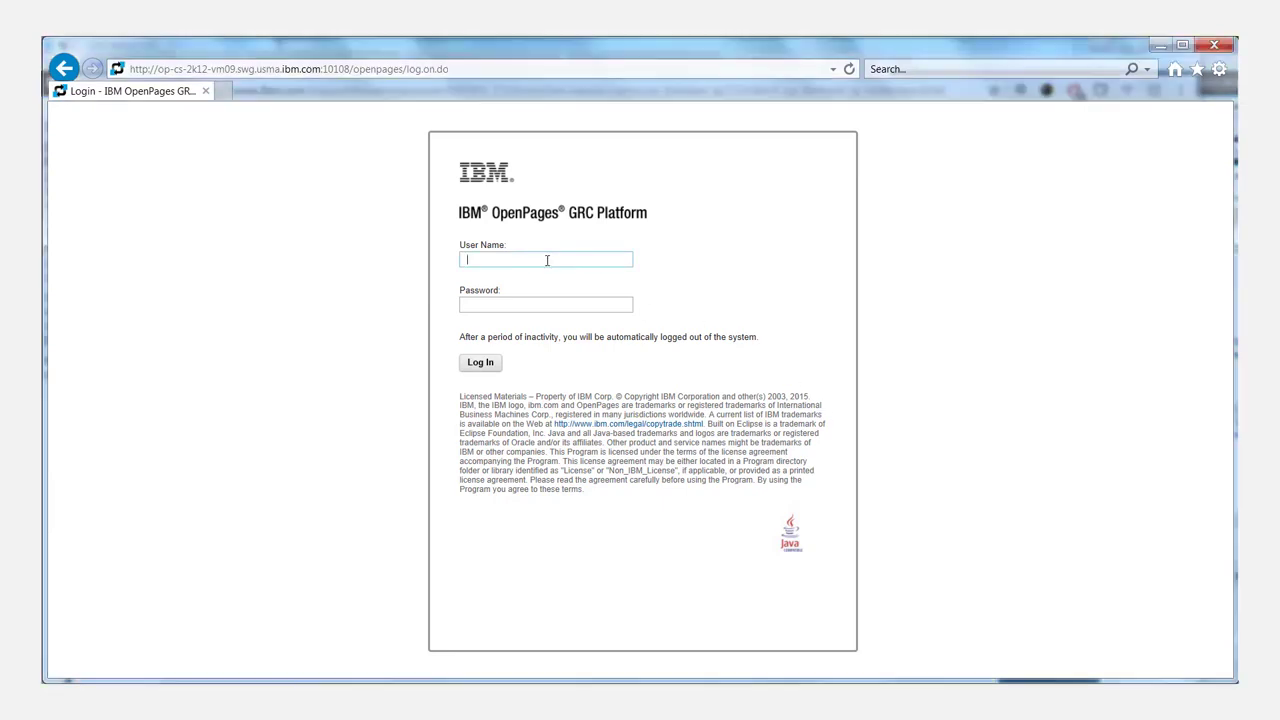
pyautogui.write('op')
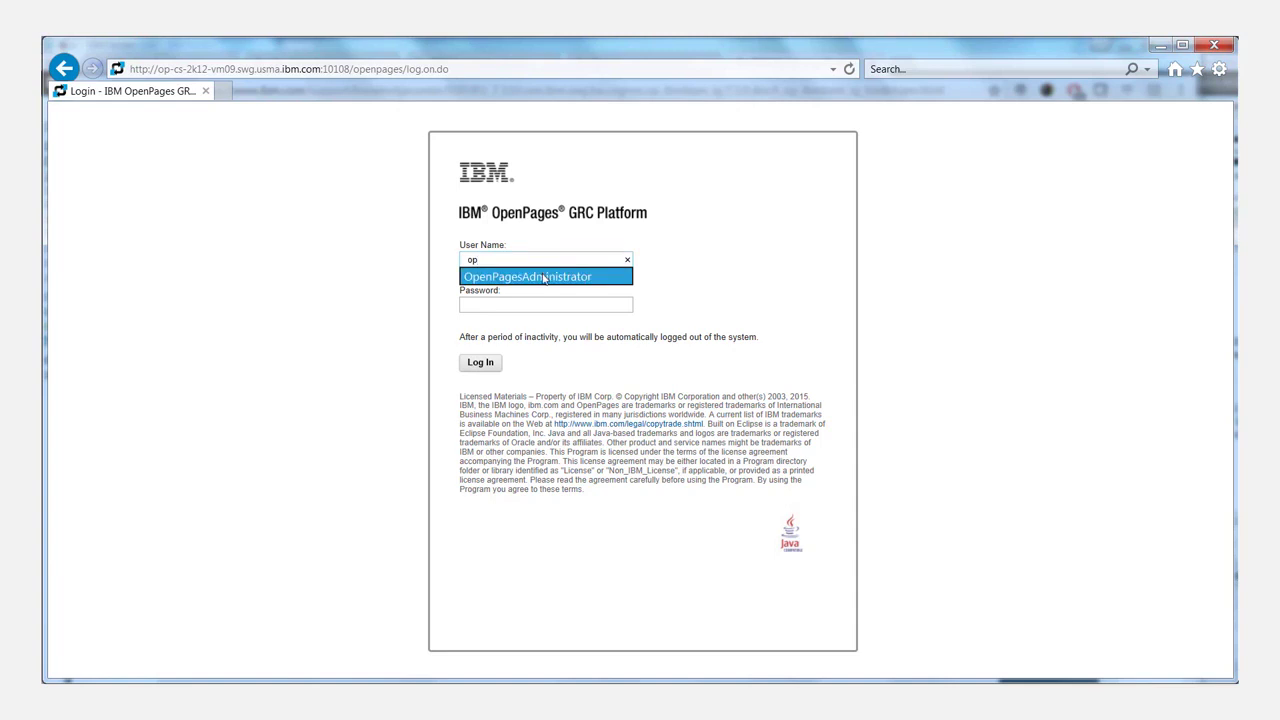
pyautogui.click(546, 274)
pyautogui.click(484, 368)
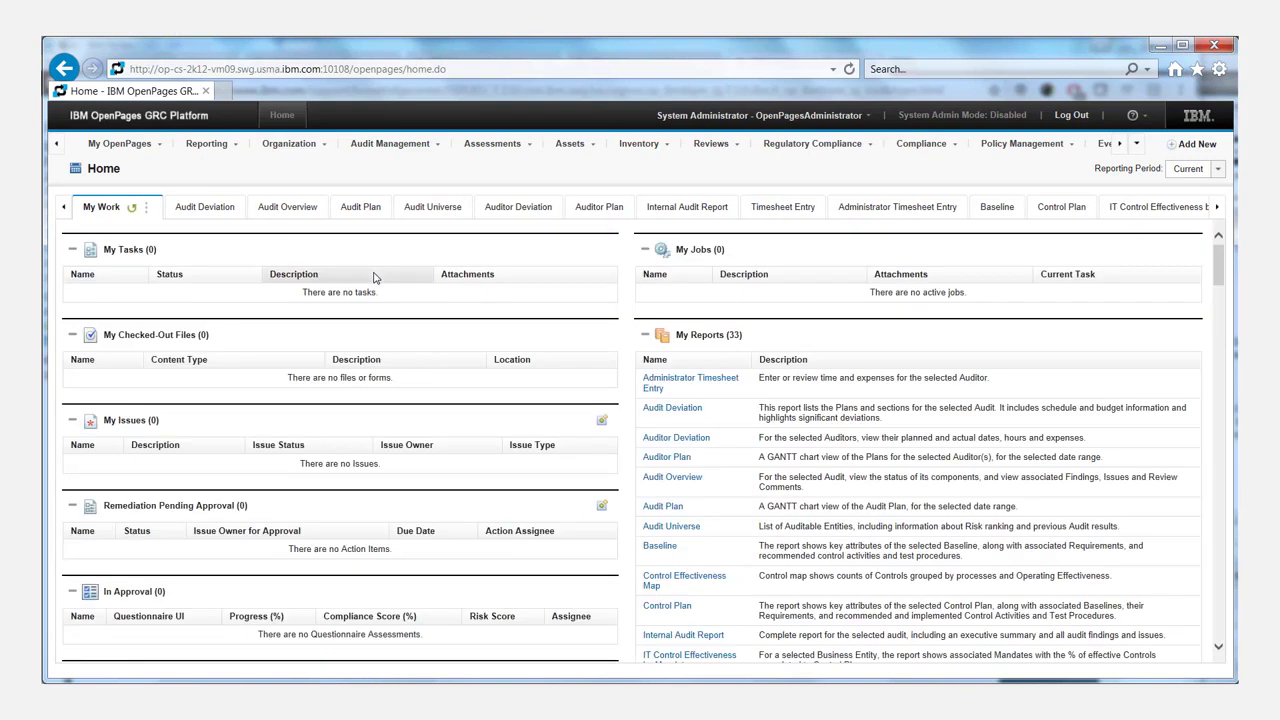
# Show the Business Entities list filtered by 'fastmap'
pyautogui.click(288, 143)
pyautogui.click(287, 190)
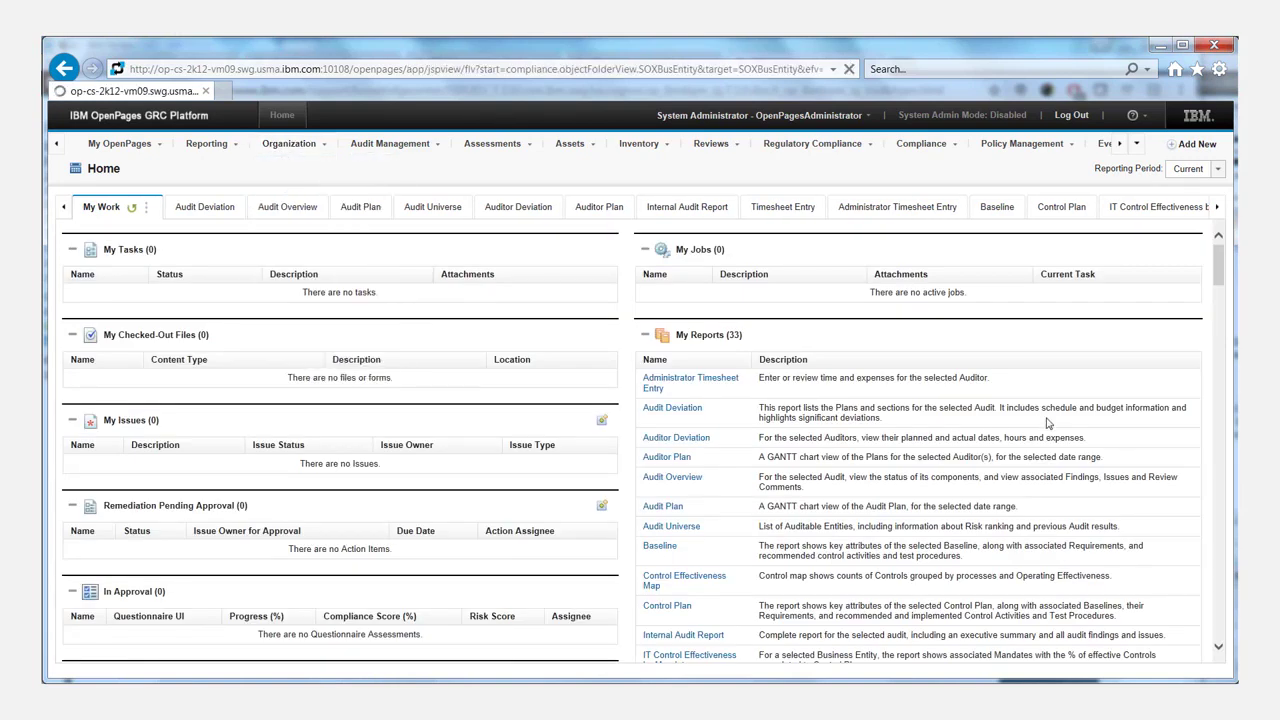
pyautogui.click(1040, 209)
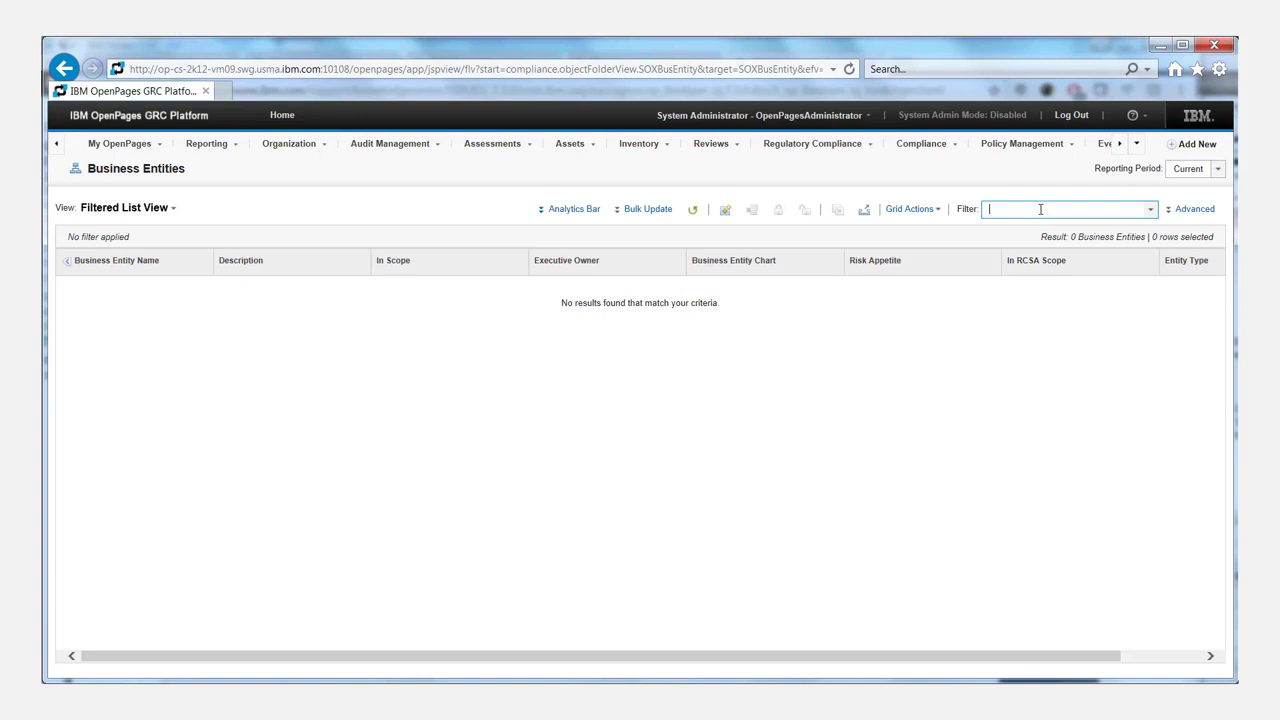
pyautogui.write('fastmap')
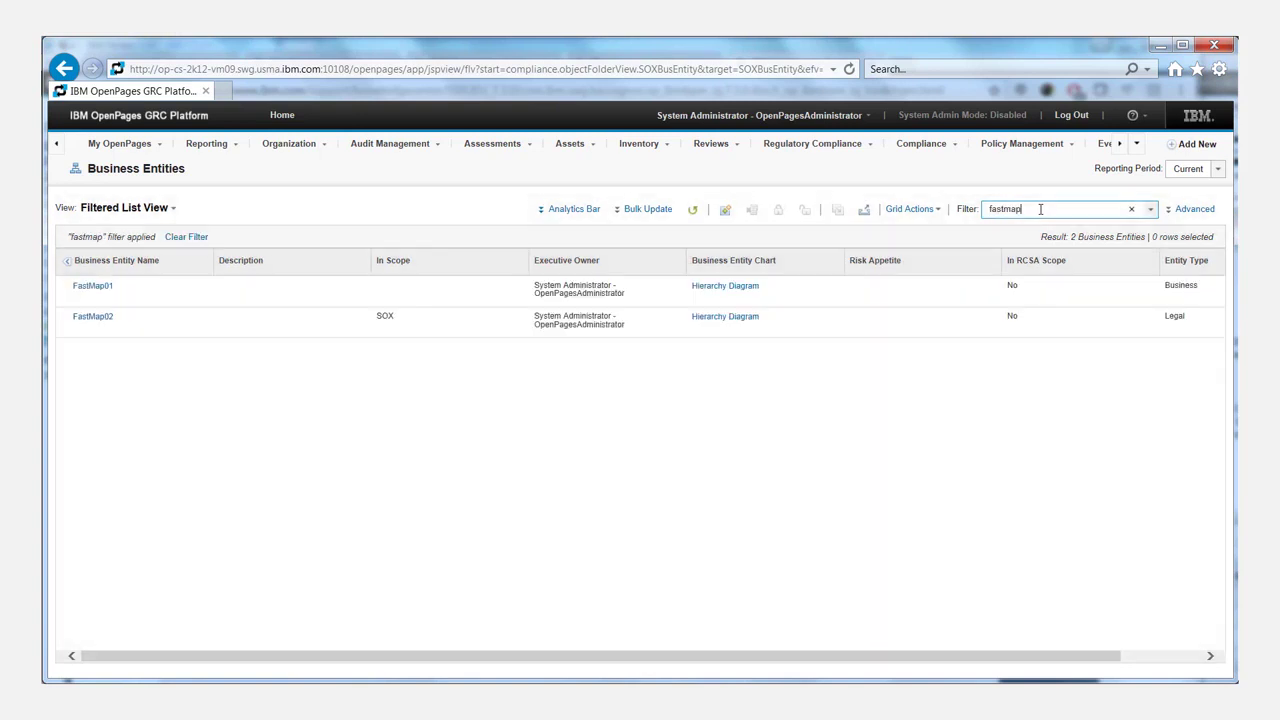
# Export the filtered list and save Export-Business_Entity-95780.xls into C:\FastMap
pyautogui.click(865, 213)
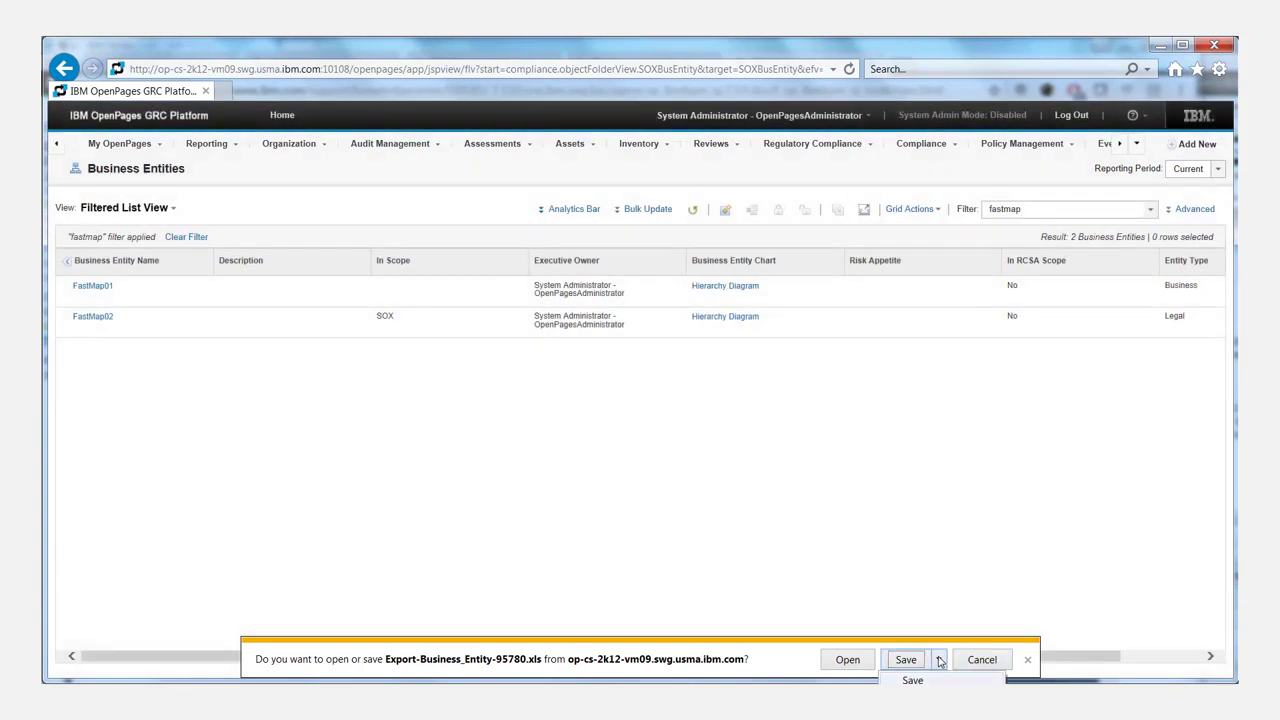
pyautogui.click(905, 659)
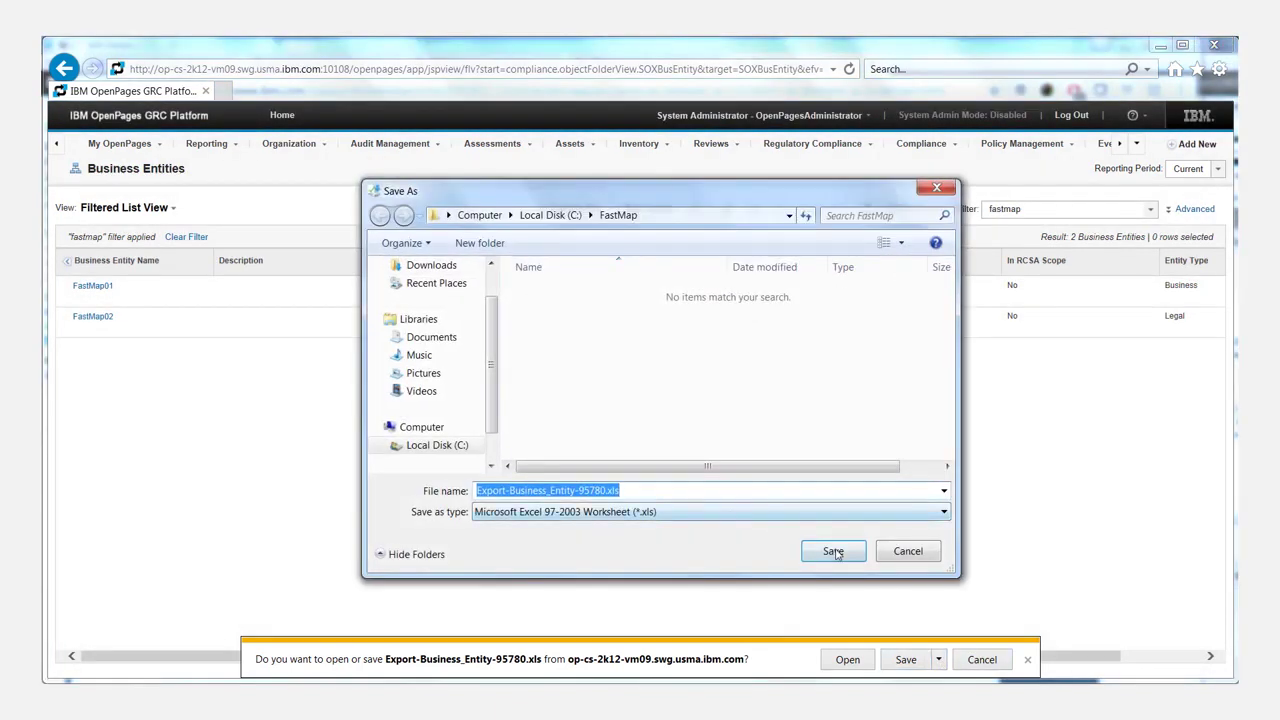
pyautogui.click(841, 557)
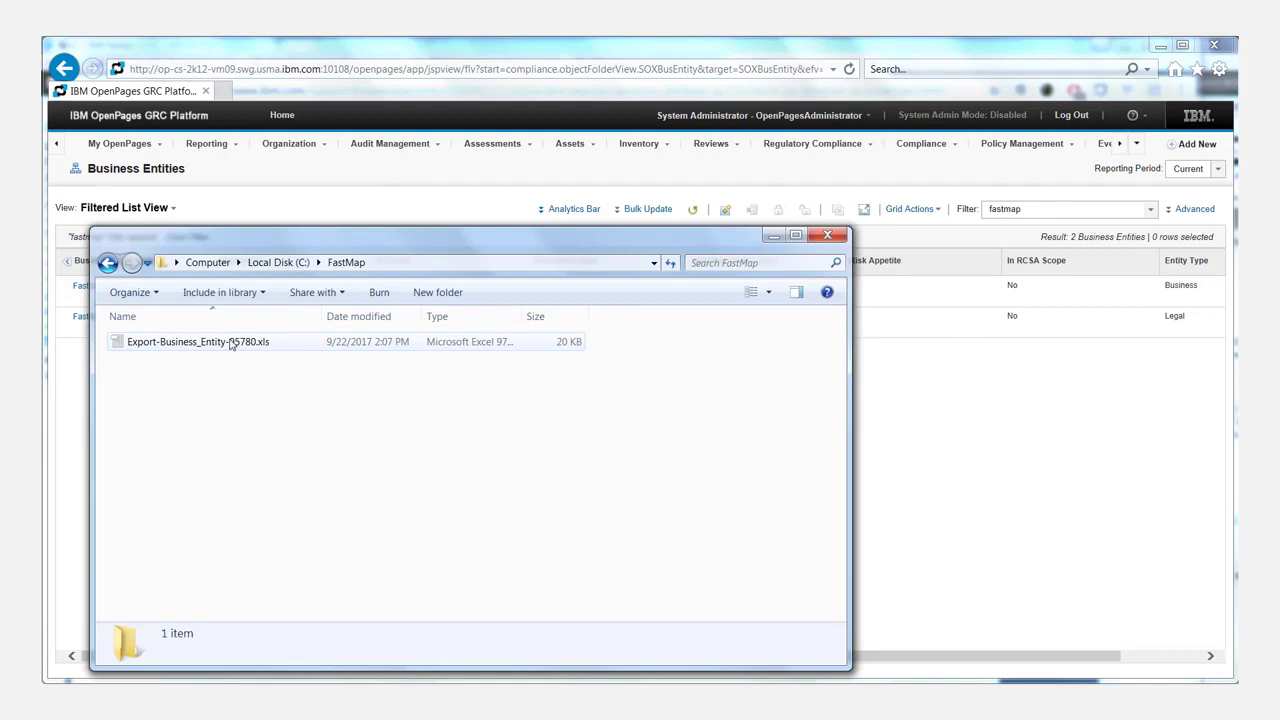
pyautogui.click(235, 341)
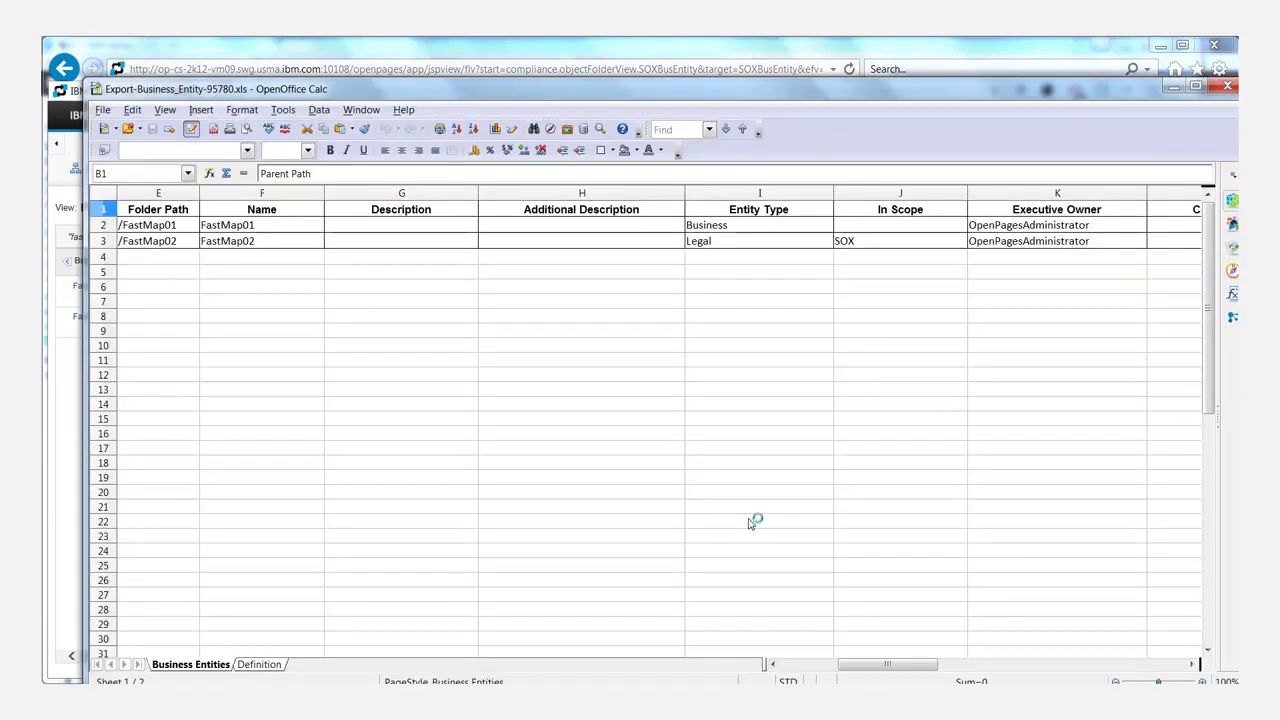
pyautogui.click(160, 215)
pyautogui.click(268, 216)
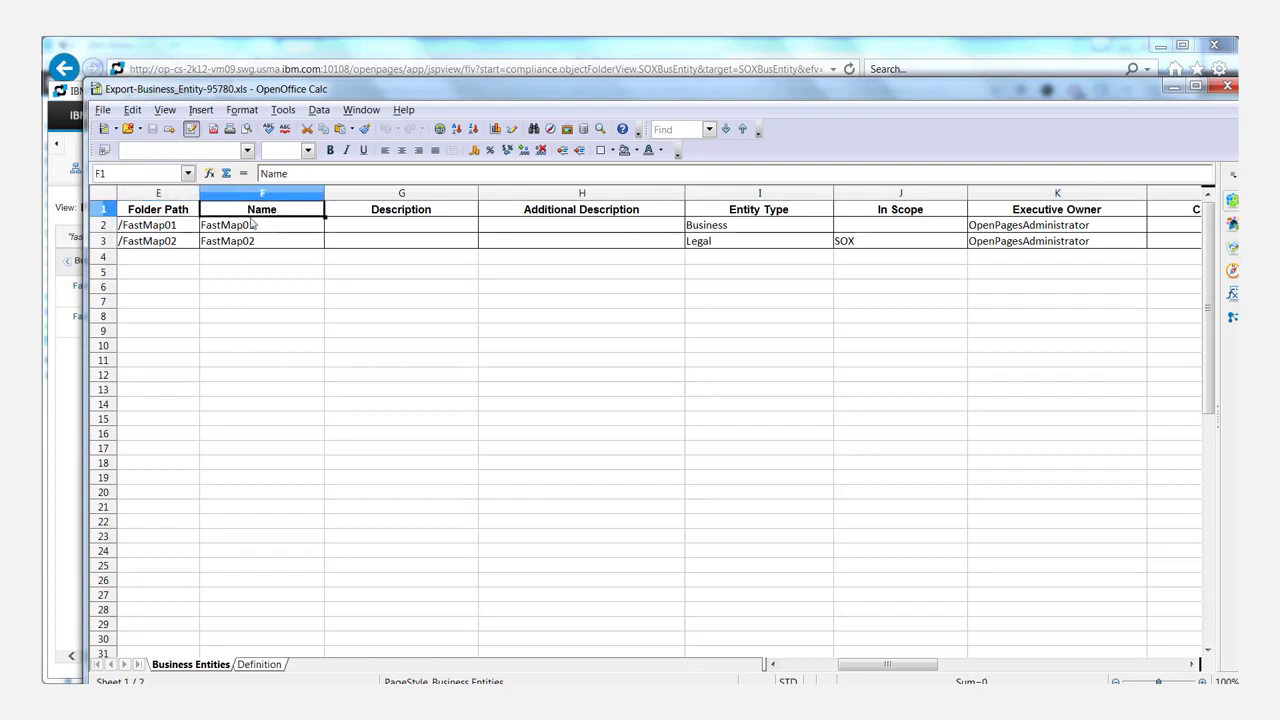
pyautogui.click(412, 212)
pyautogui.click(558, 215)
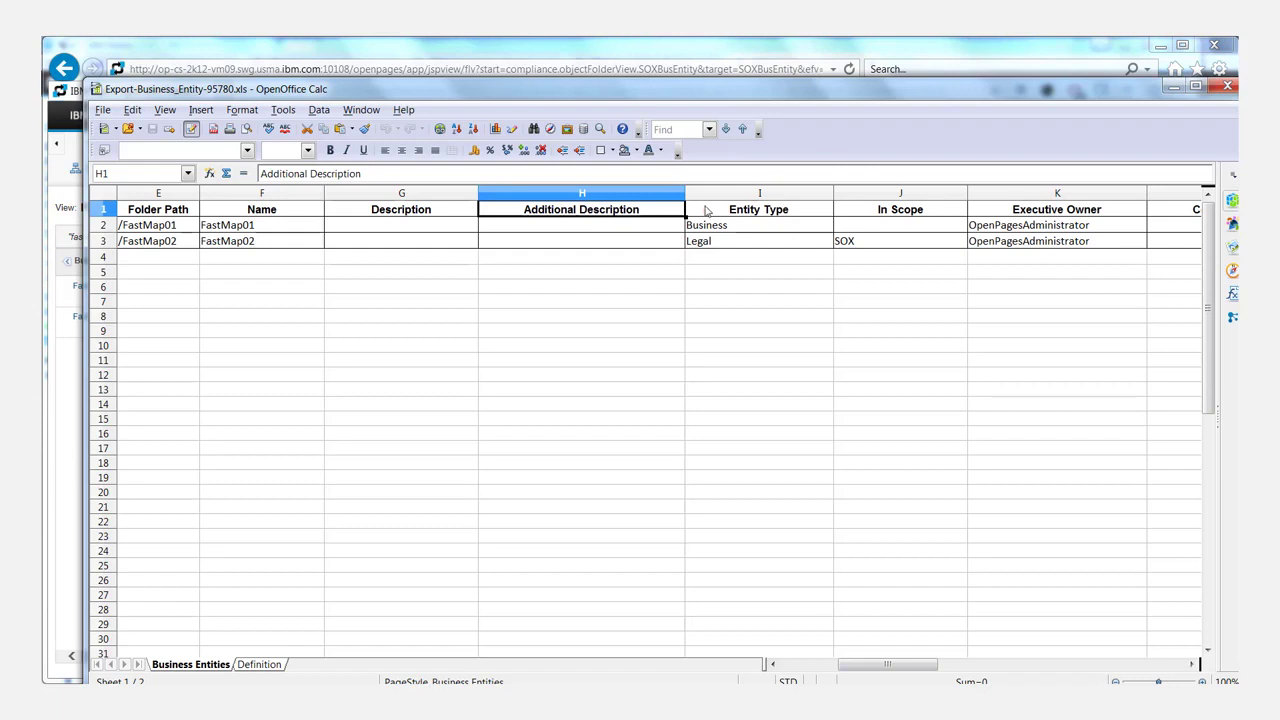
pyautogui.click(738, 214)
pyautogui.click(898, 216)
pyautogui.click(995, 217)
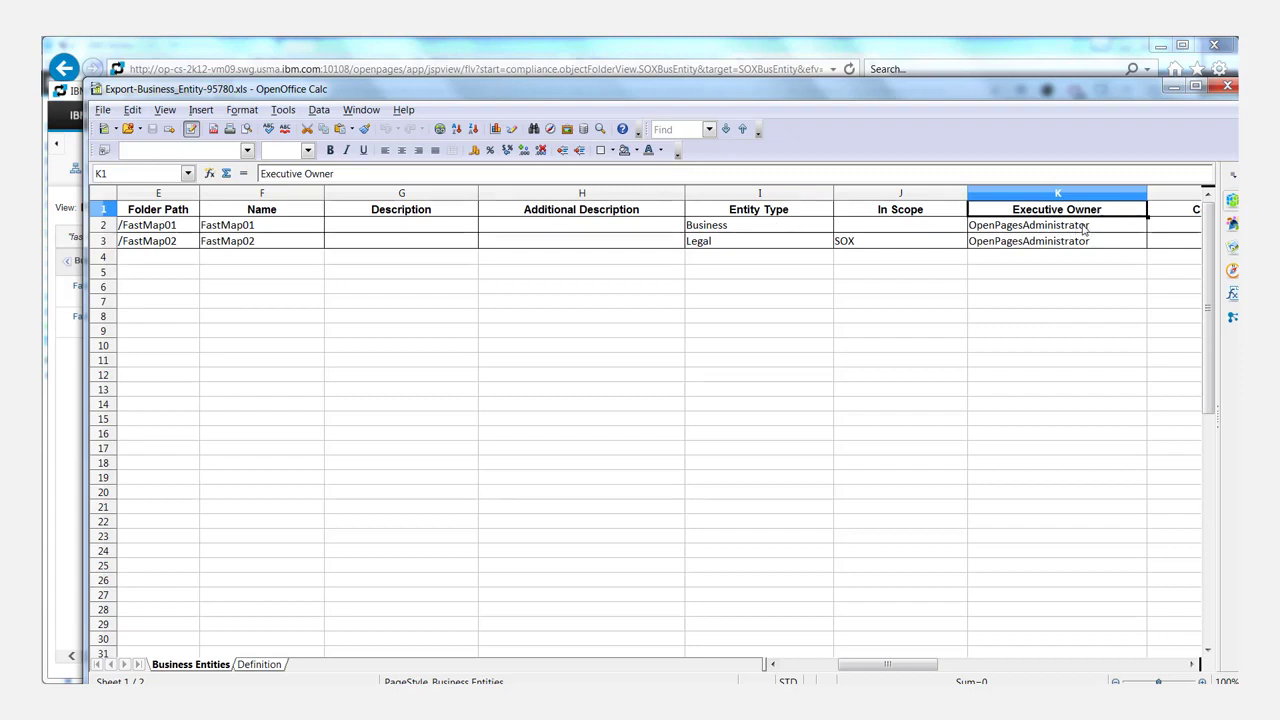
# Close the export spreadsheet and copy the server part of the OpenPages URL
pyautogui.click(1228, 88)
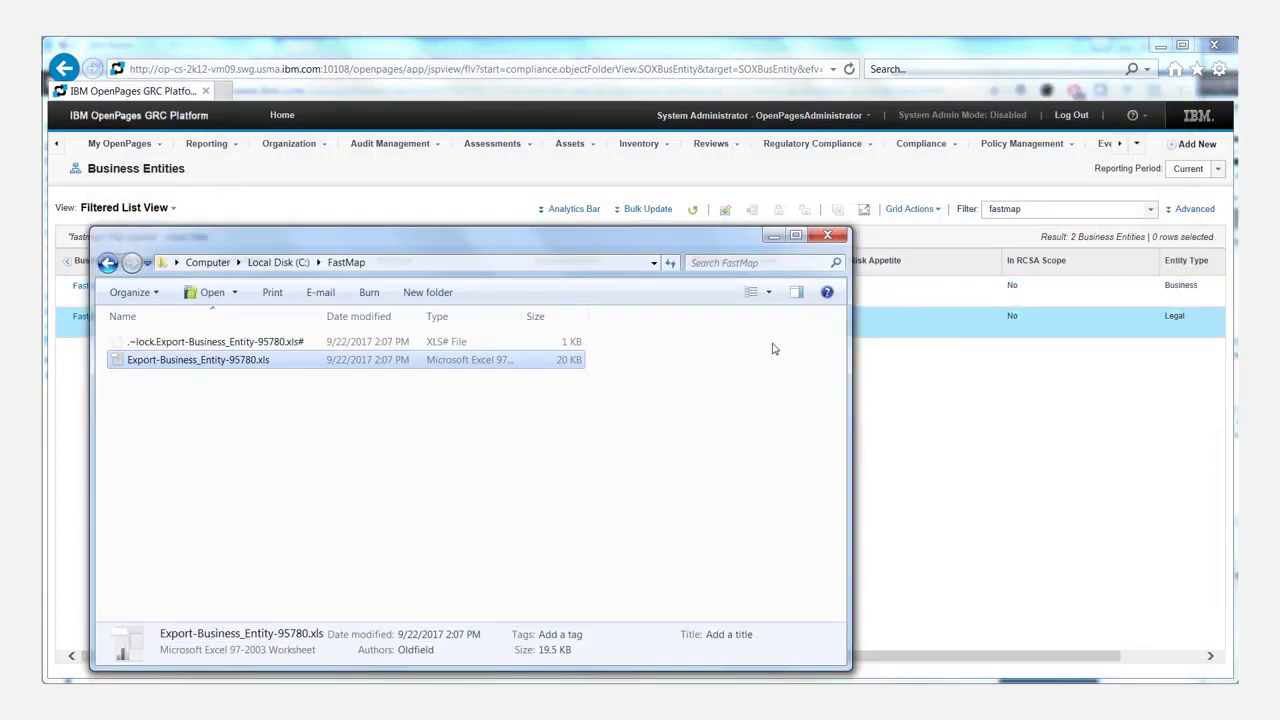
pyautogui.click(940, 430)
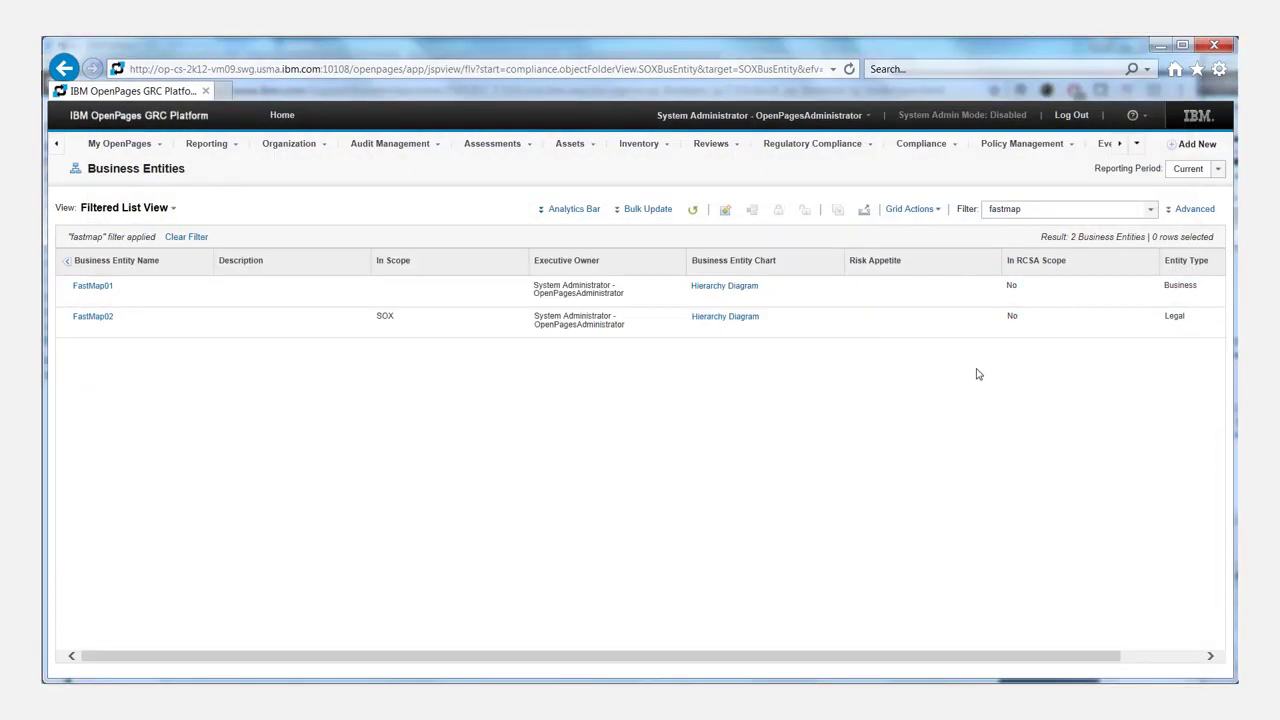
pyautogui.click(317, 69)
pyautogui.moveTo(317, 69); pyautogui.dragTo(245, 72)
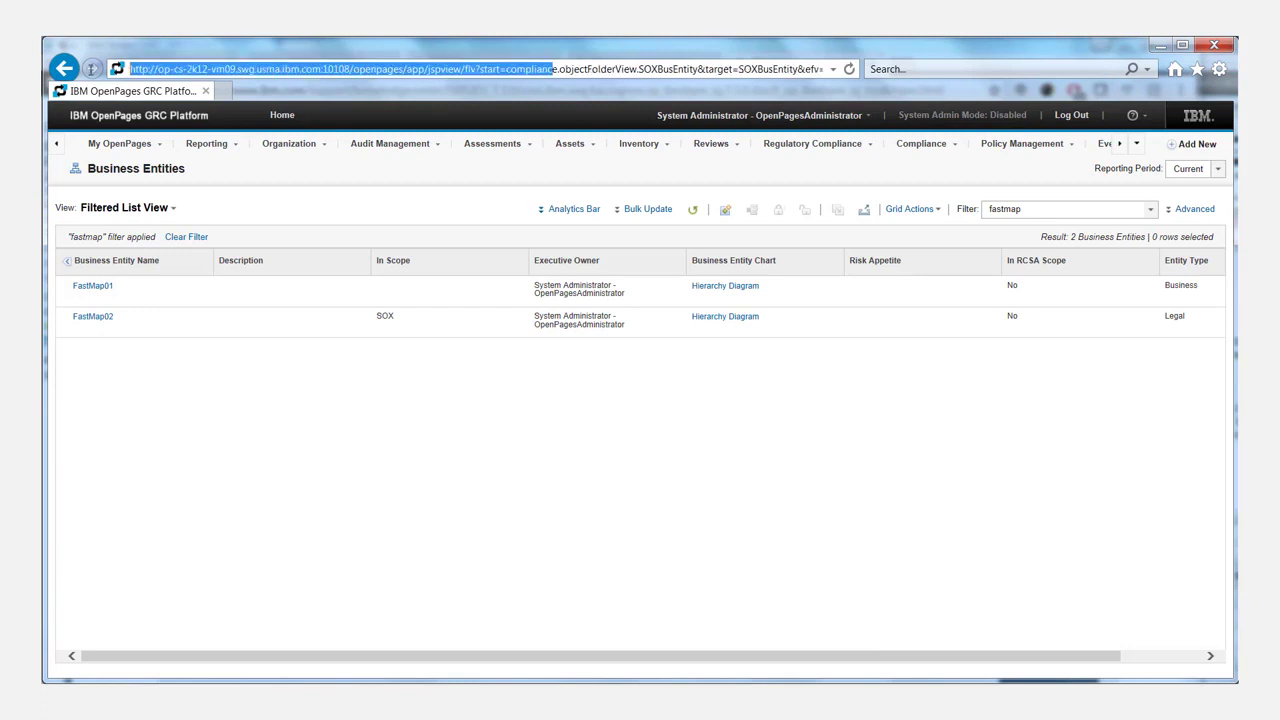
pyautogui.click(245, 72)
pyautogui.moveTo(405, 69); pyautogui.dragTo(128, 69)
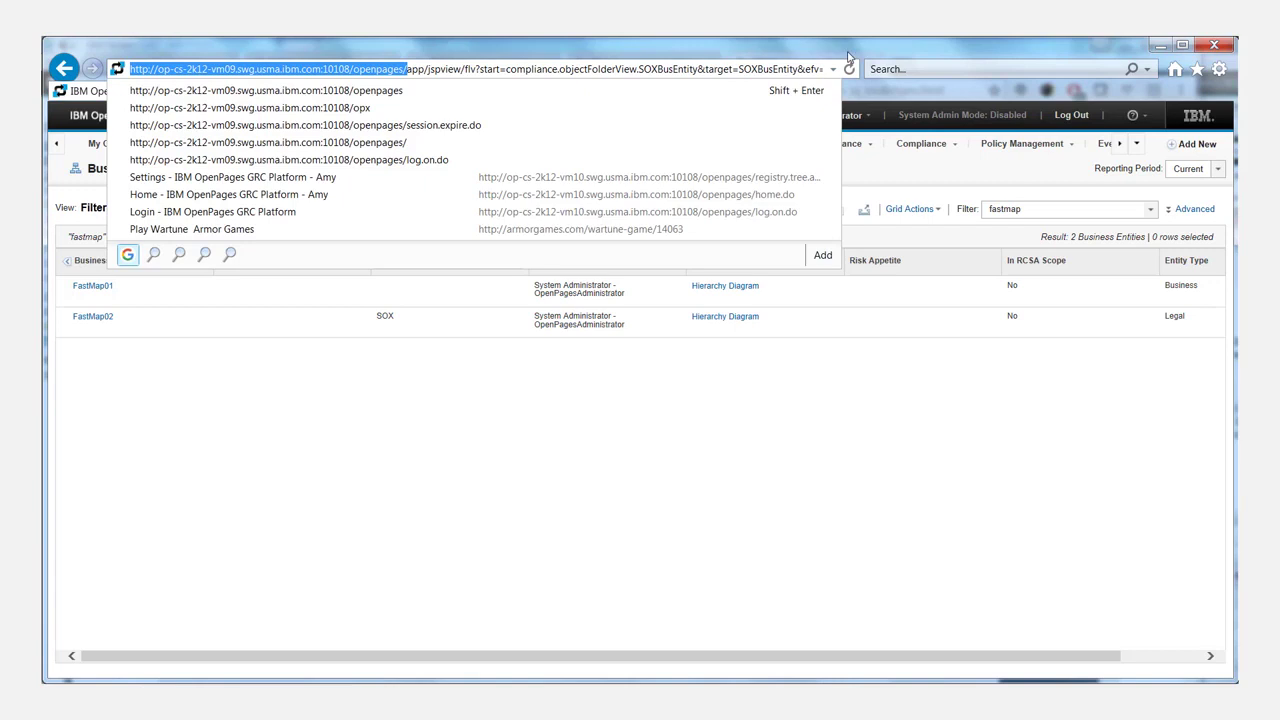
pyautogui.hotkey('ctrl', 'c')
# In a new tab, paste the server address and change openpages/ to opx
pyautogui.click(226, 91)
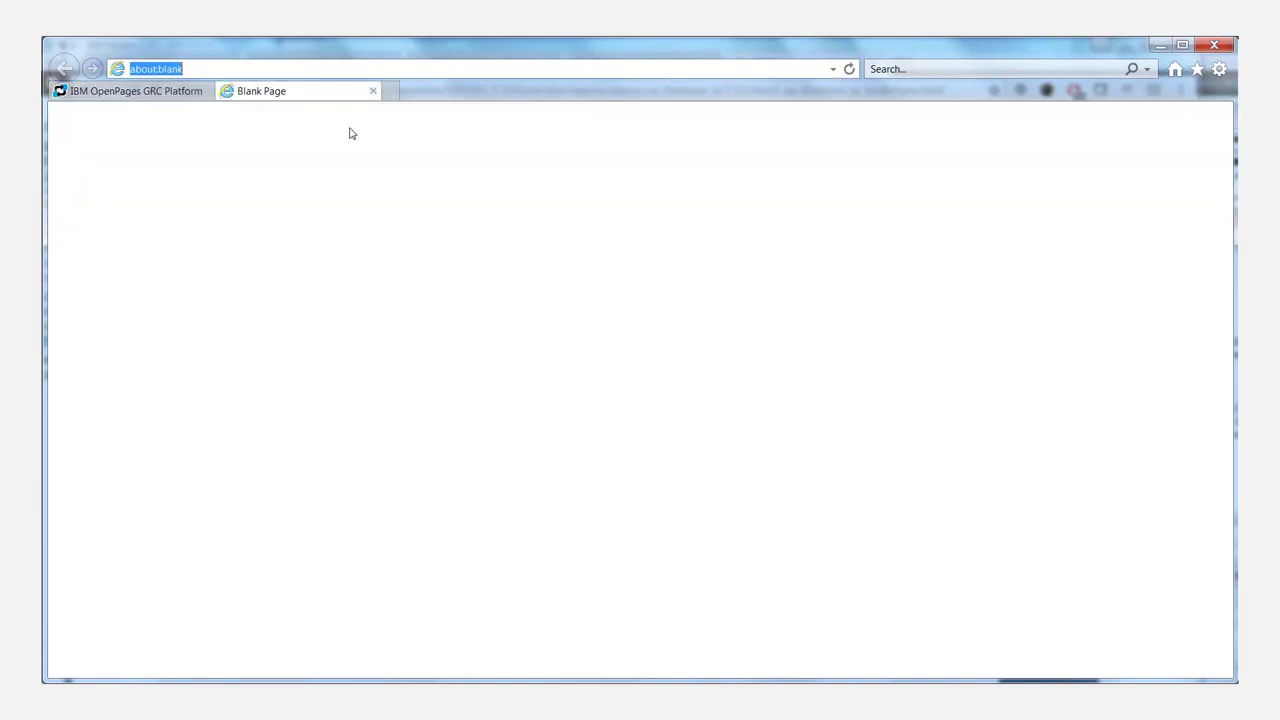
pyautogui.hotkey('ctrl', 'v')
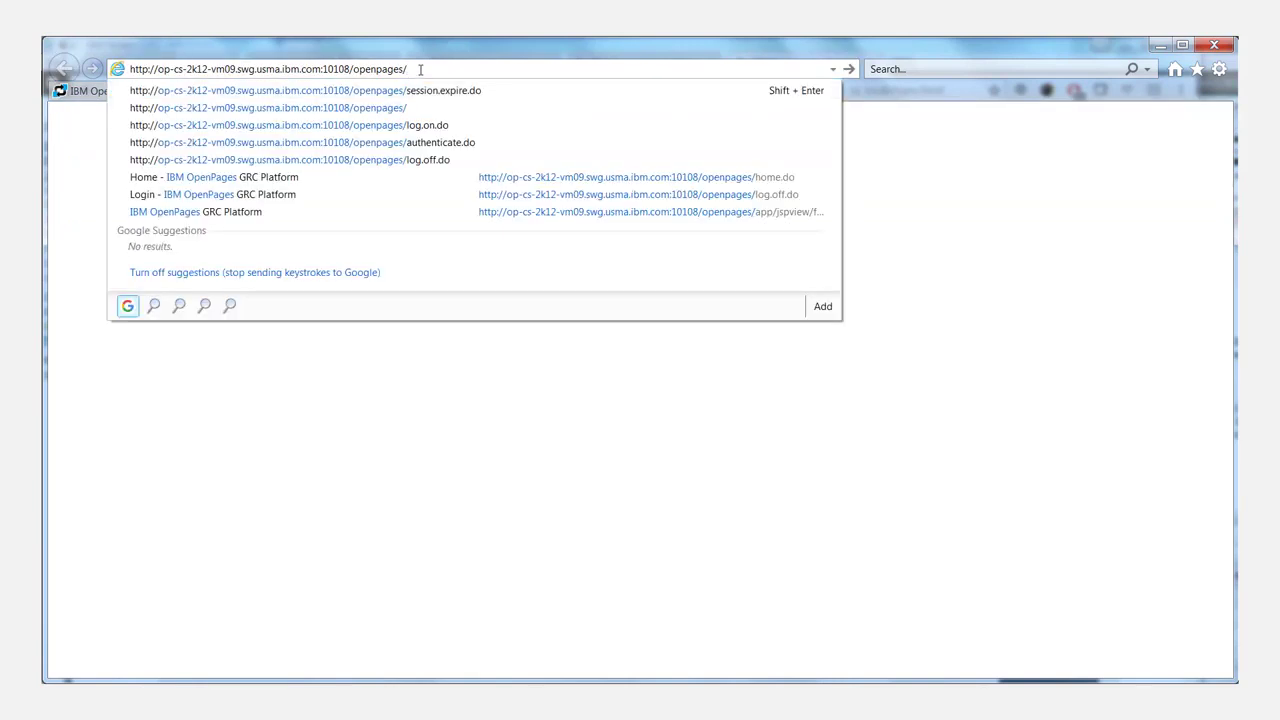
pyautogui.moveTo(406, 69); pyautogui.dragTo(366, 69)
pyautogui.write('x')
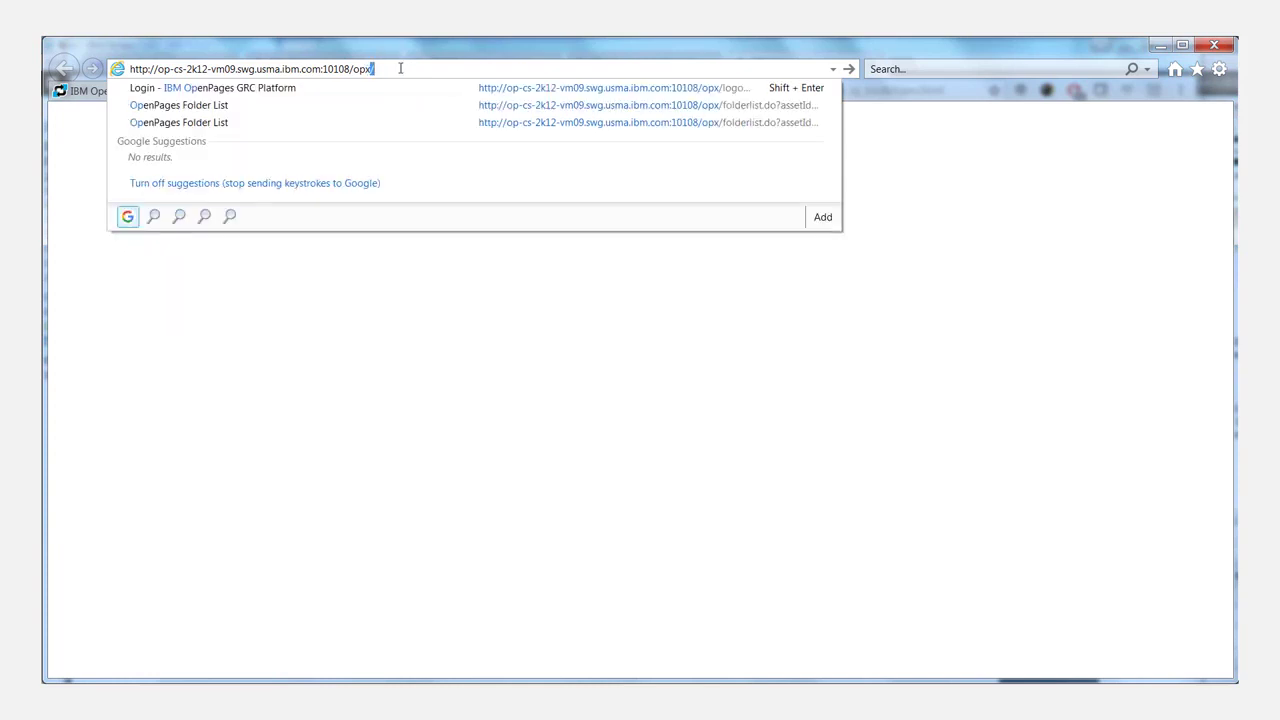
# Load the /opx address and sign in with the saved administrator login
pyautogui.press('Return')
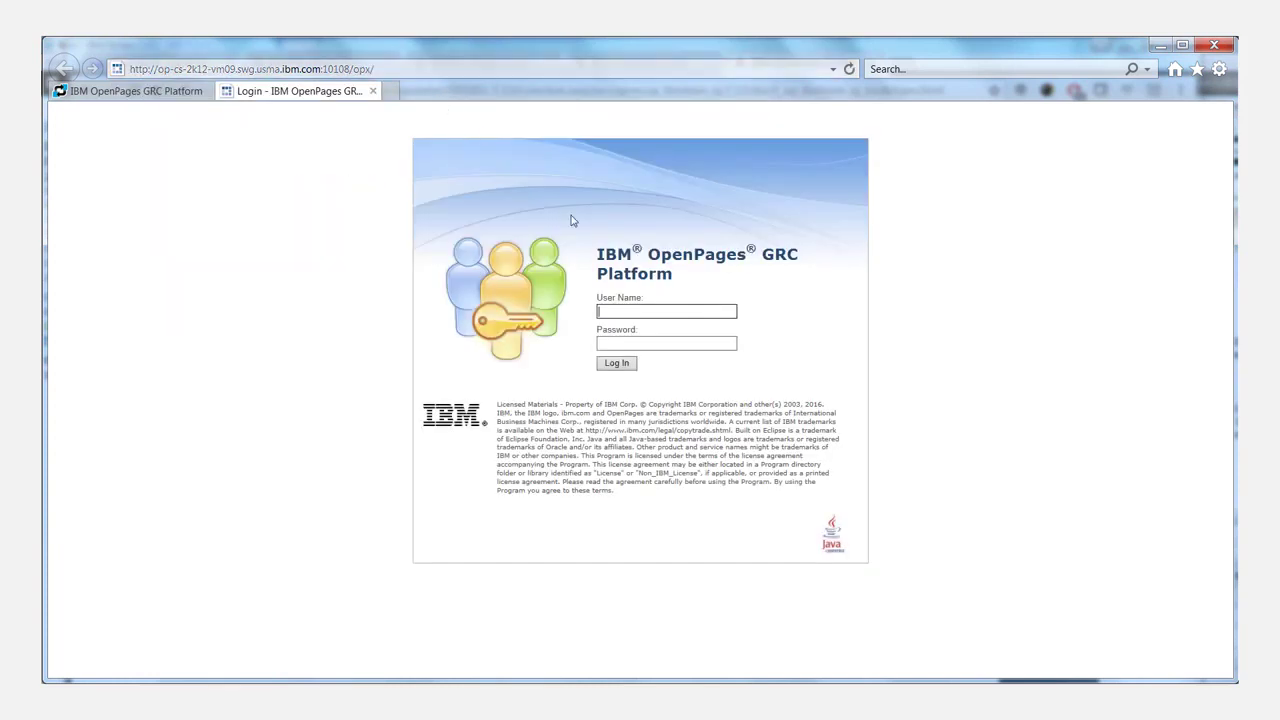
pyautogui.click(624, 310)
pyautogui.write('op')
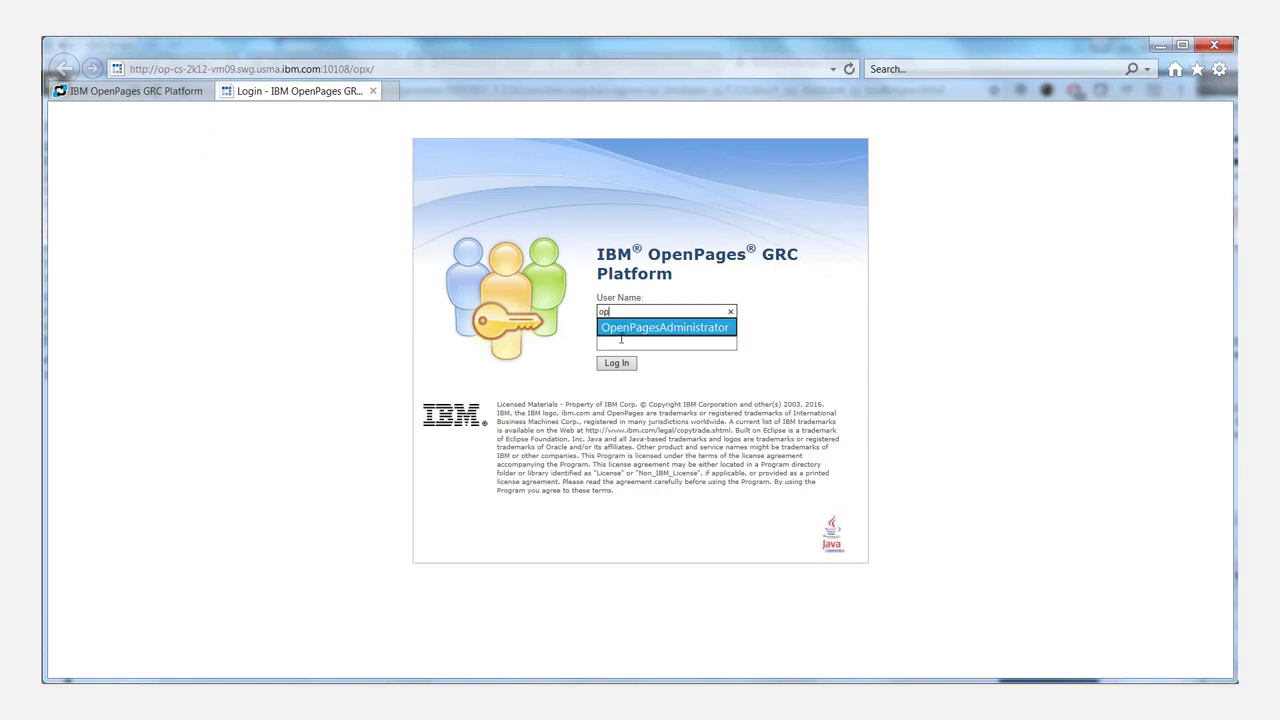
pyautogui.click(622, 328)
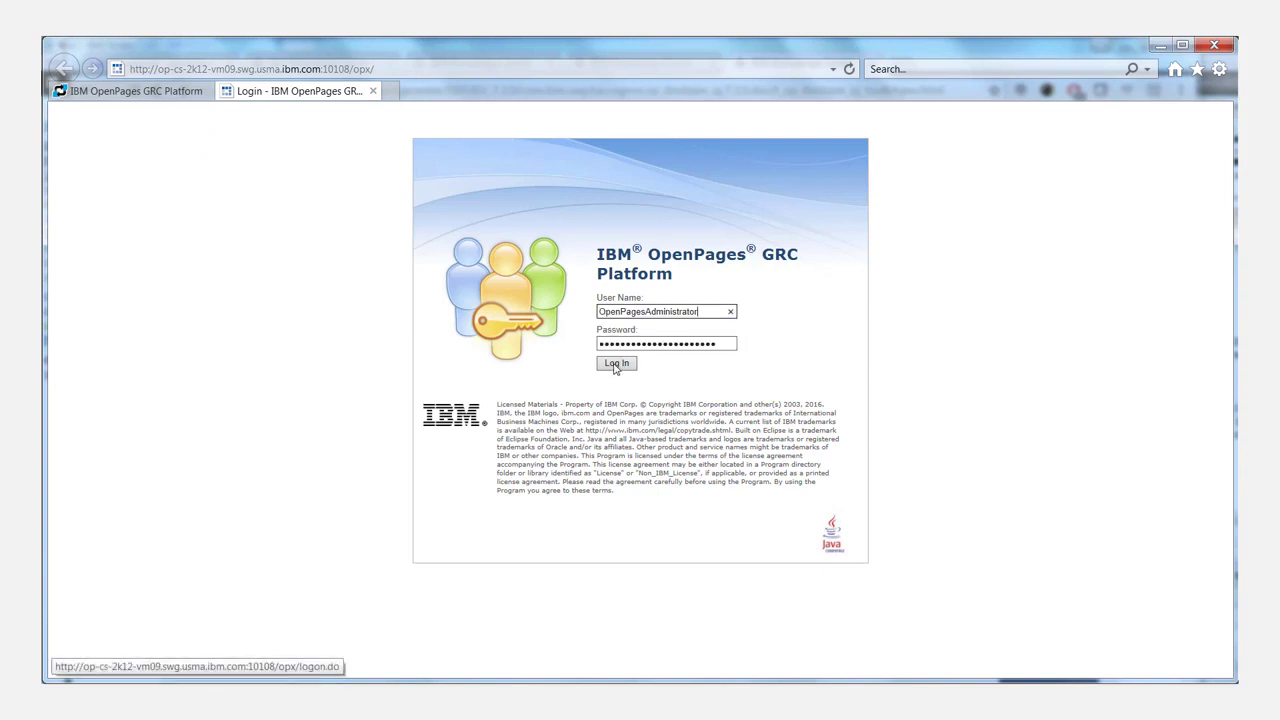
pyautogui.click(616, 364)
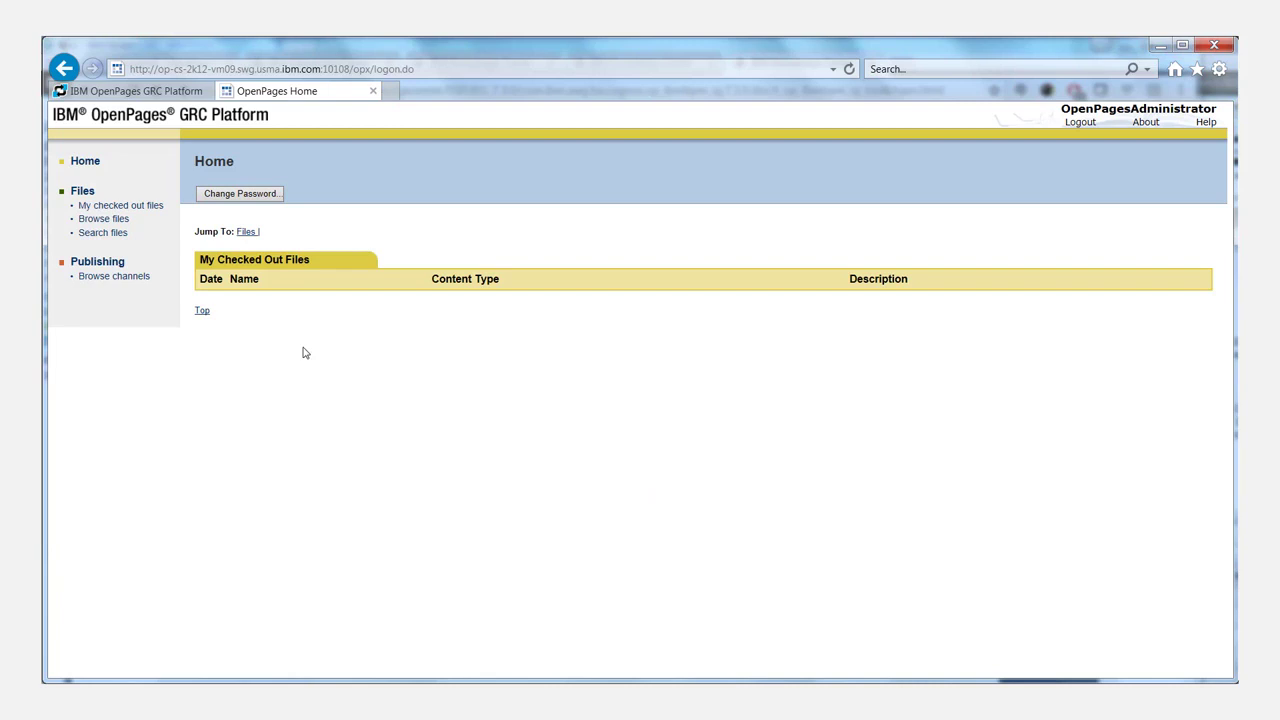
# Browse files to Templates > FastMap > FLV and open DefaultTemplate.xls details
pyautogui.click(96, 222)
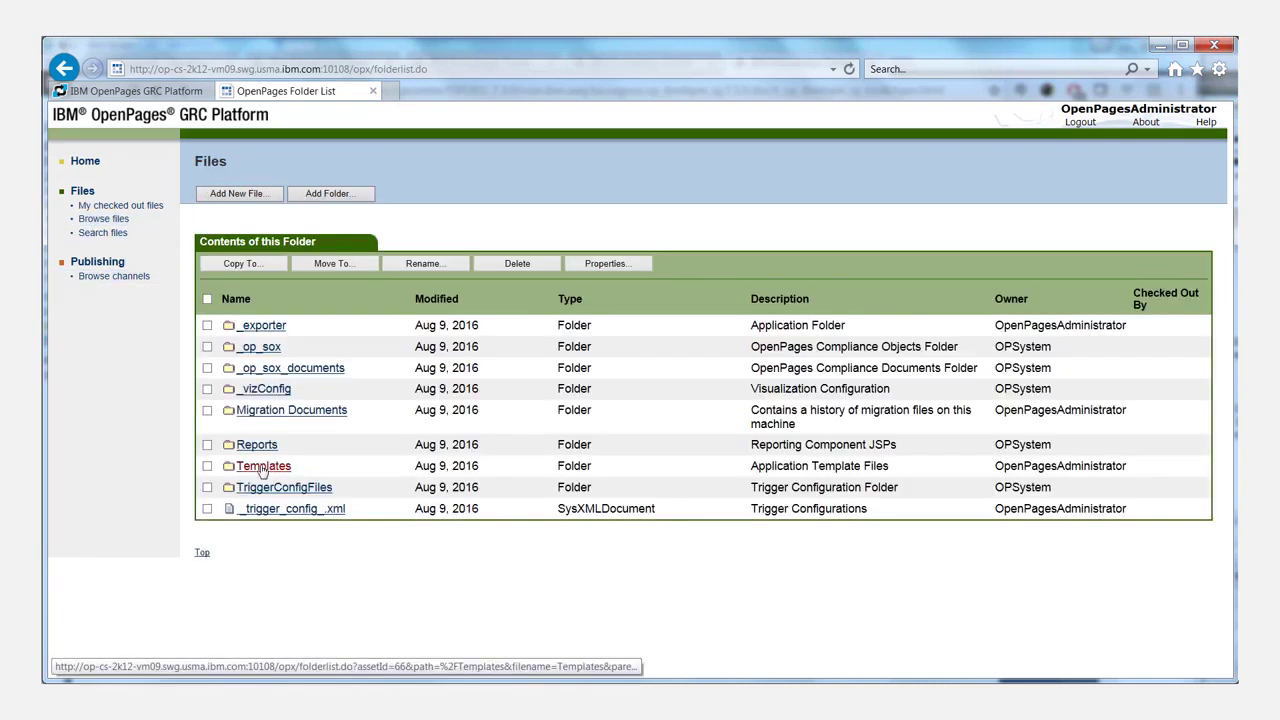
pyautogui.click(262, 468)
pyautogui.click(250, 329)
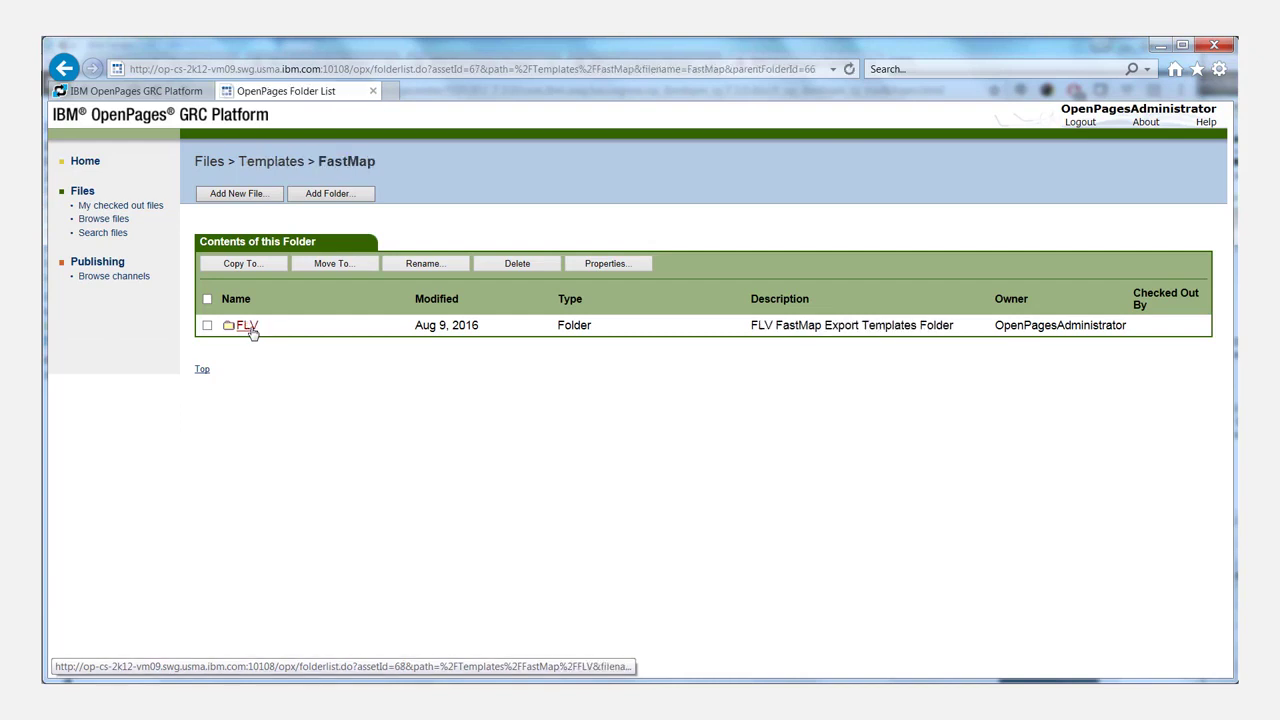
pyautogui.click(251, 330)
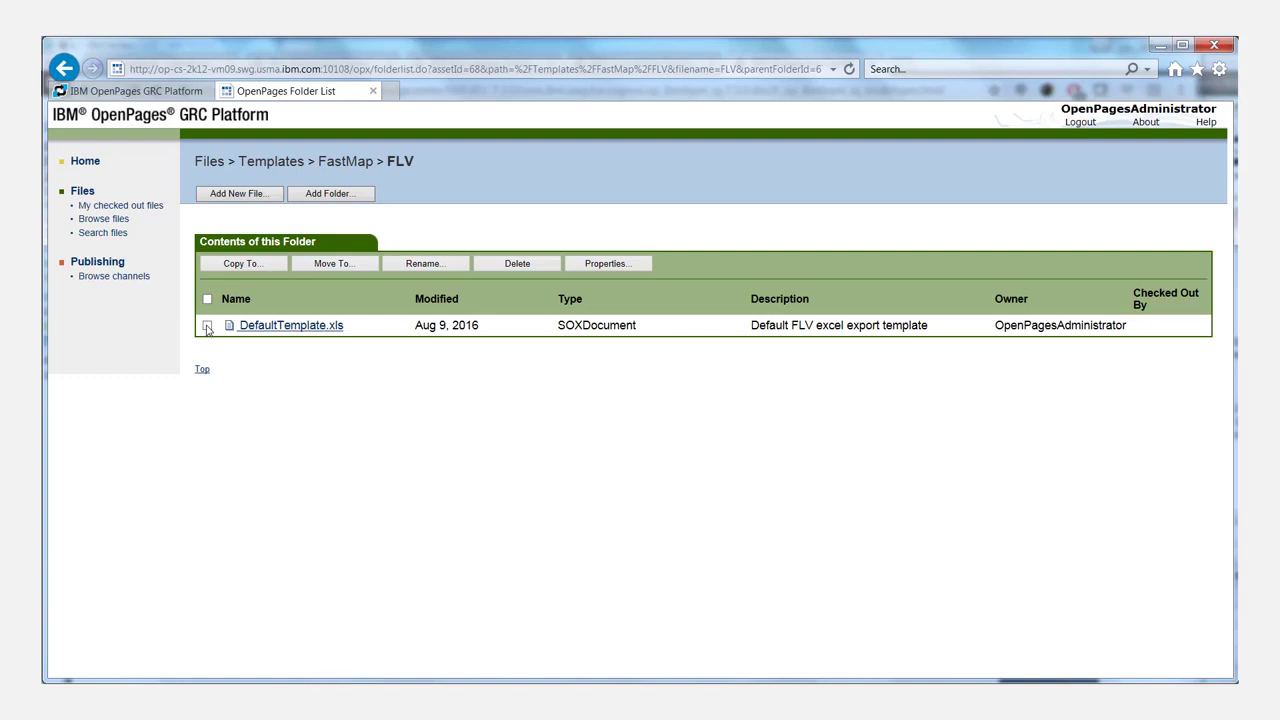
pyautogui.click(300, 326)
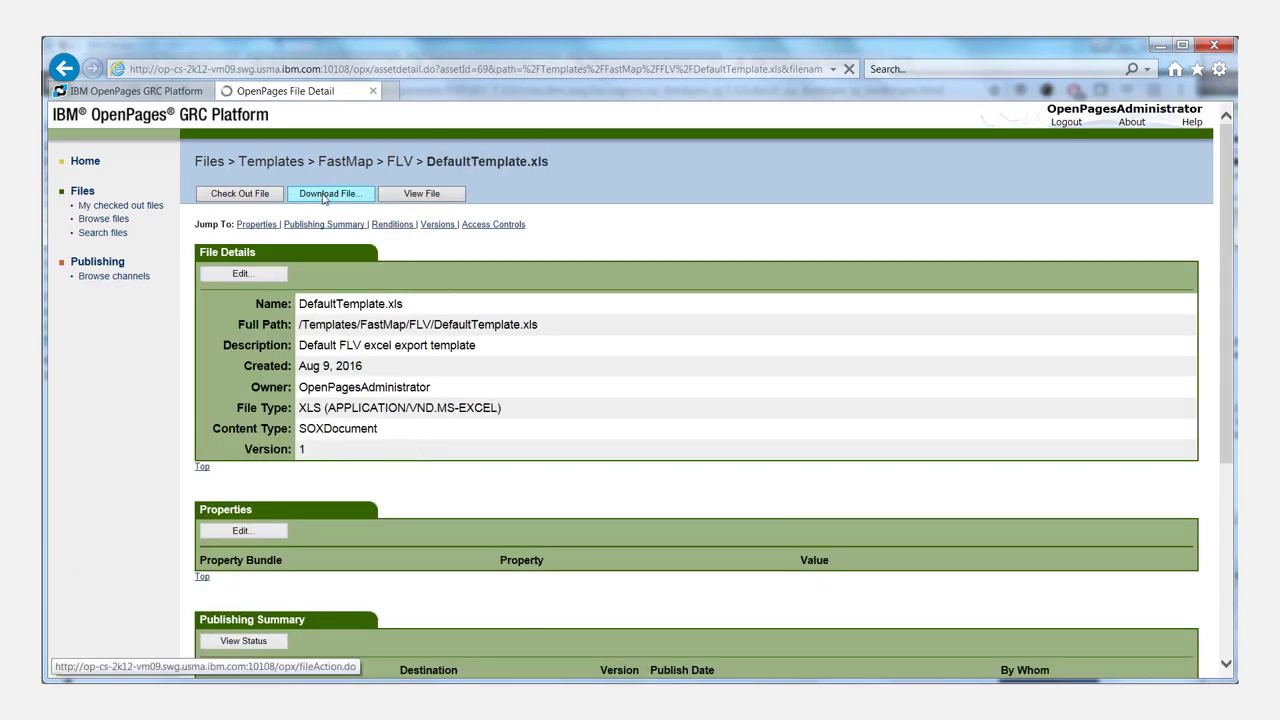
# Save the DefaultTemplate.xls download as DefaultTemplate.xls in C:\FastMap
pyautogui.click(942, 659)
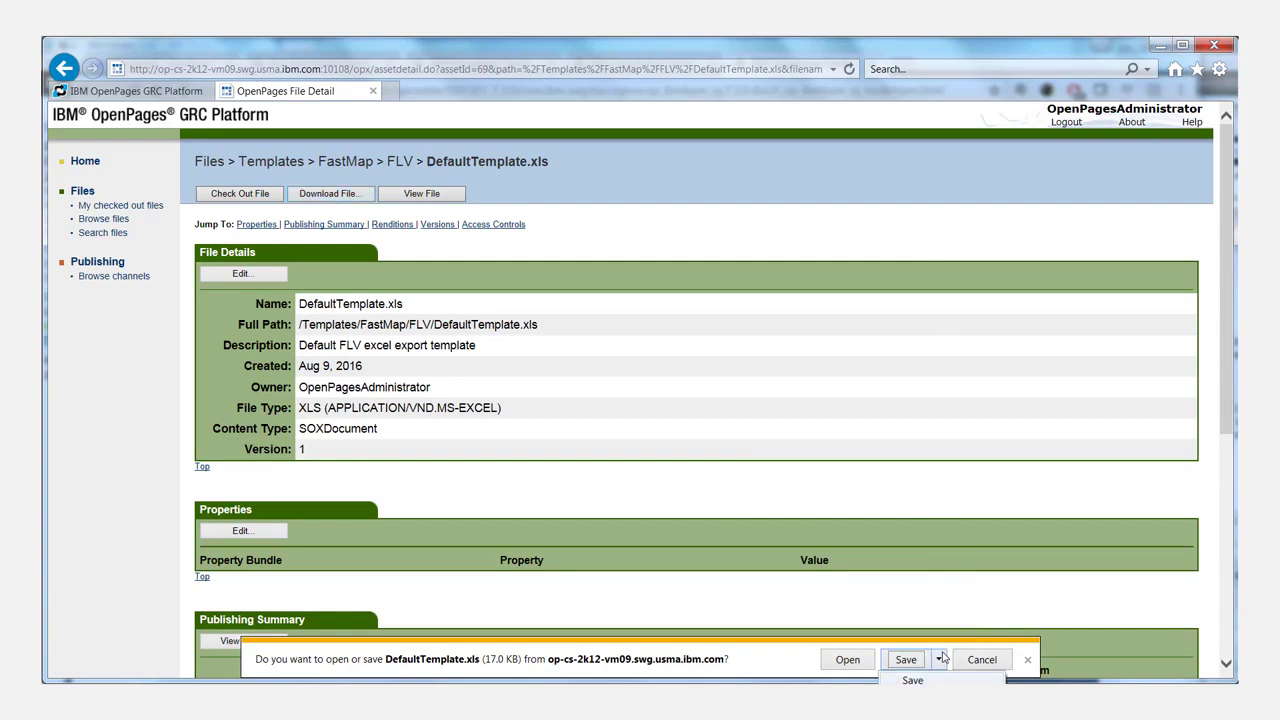
pyautogui.click(912, 700)
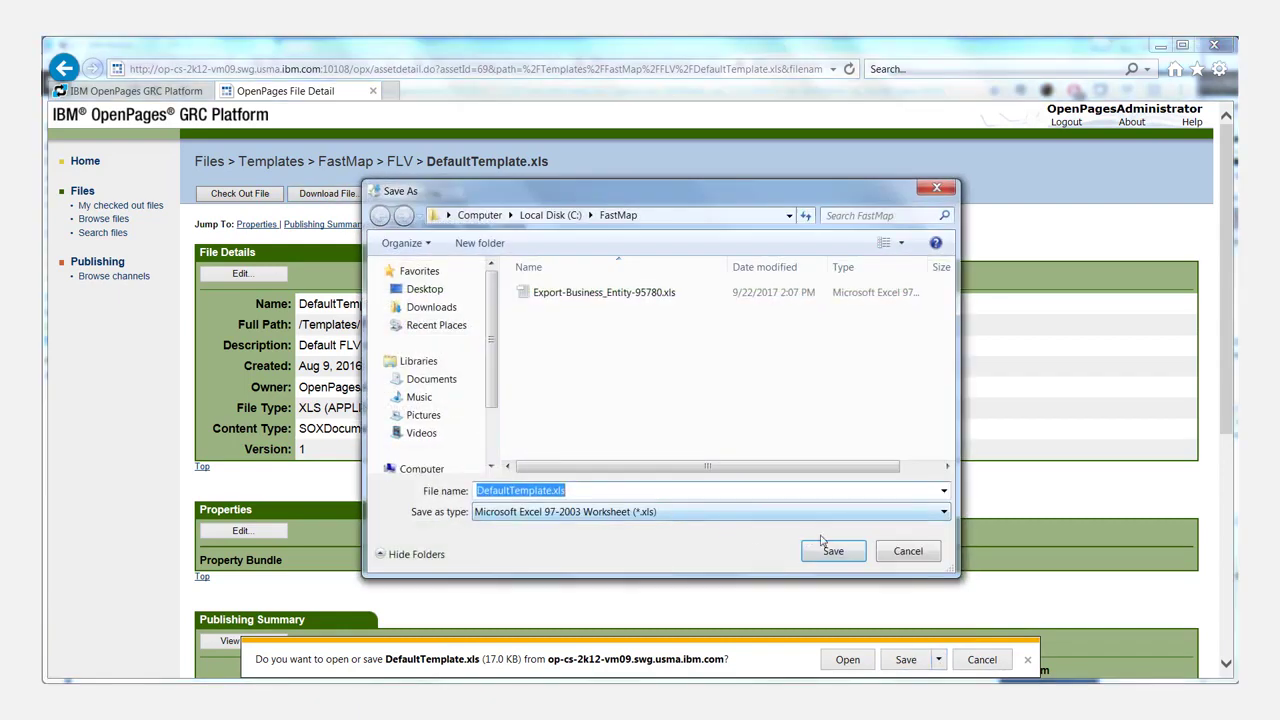
pyautogui.click(824, 546)
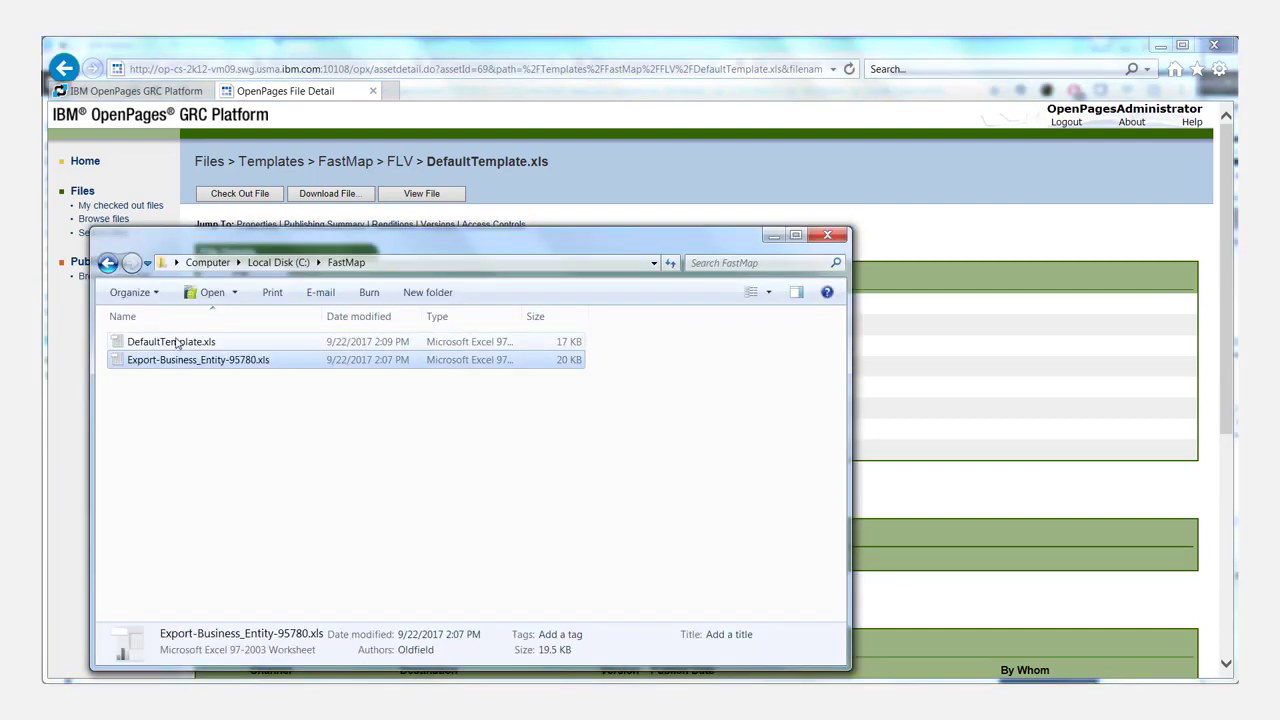
# On DefaultTemplate.xls's Definition sheet, put useSystemNames in A2 and TRUE in B2, save, close
pyautogui.doubleClick(175, 342)
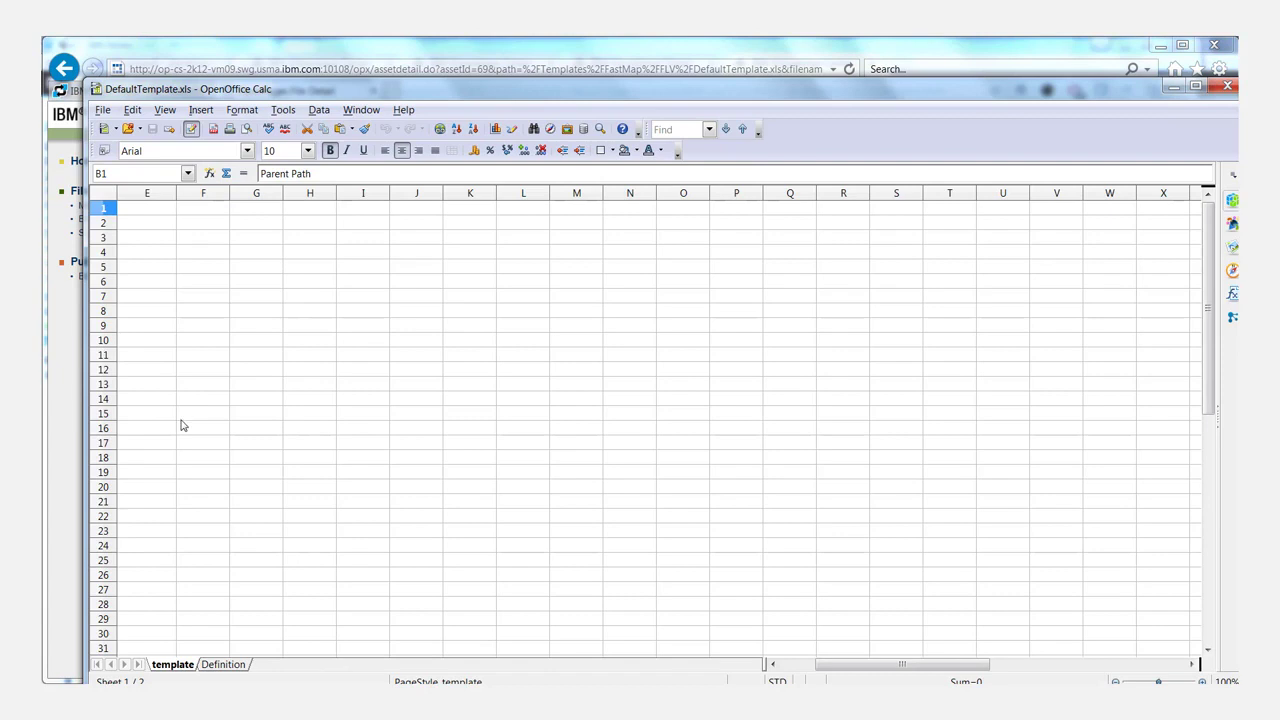
pyautogui.click(224, 665)
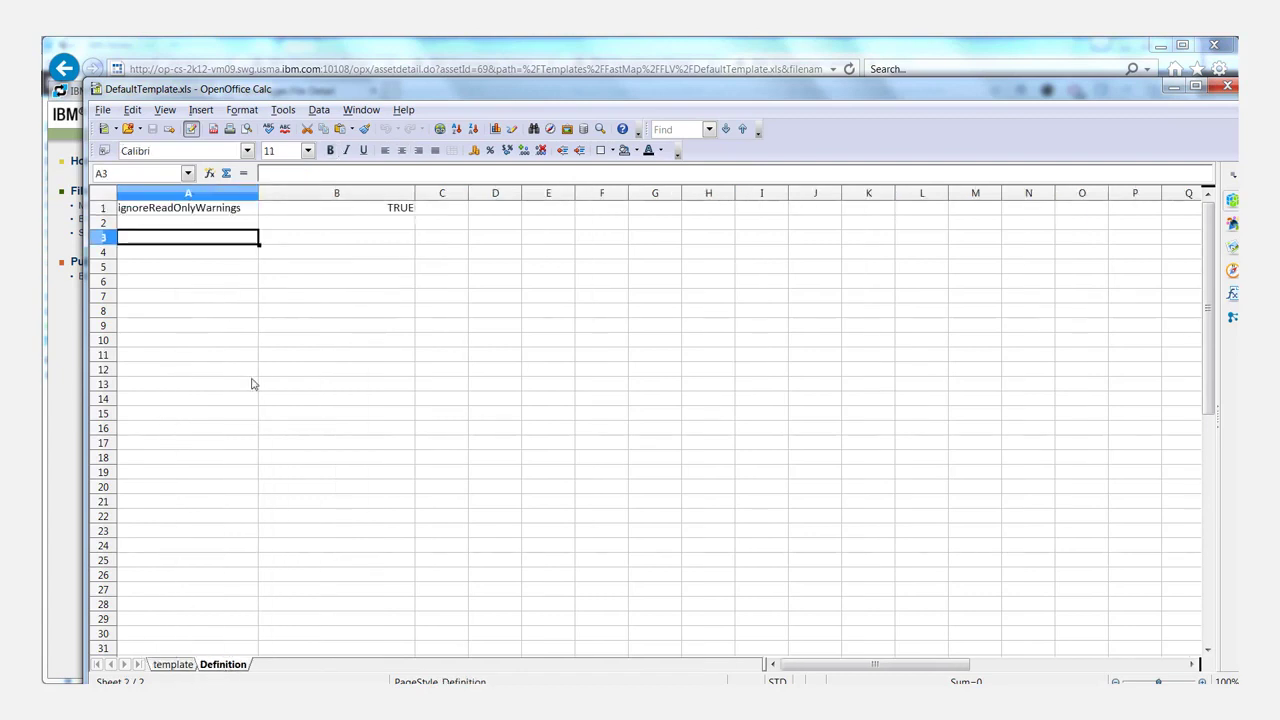
pyautogui.click(194, 226)
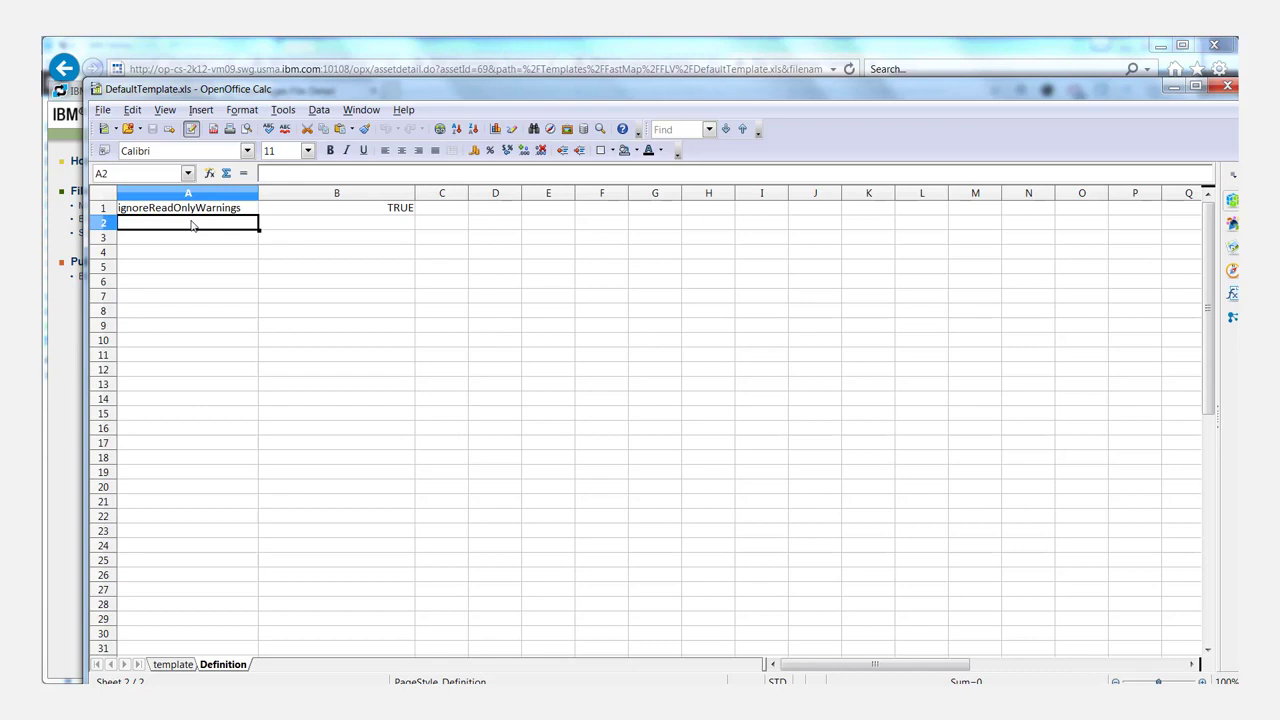
pyautogui.write('useS')
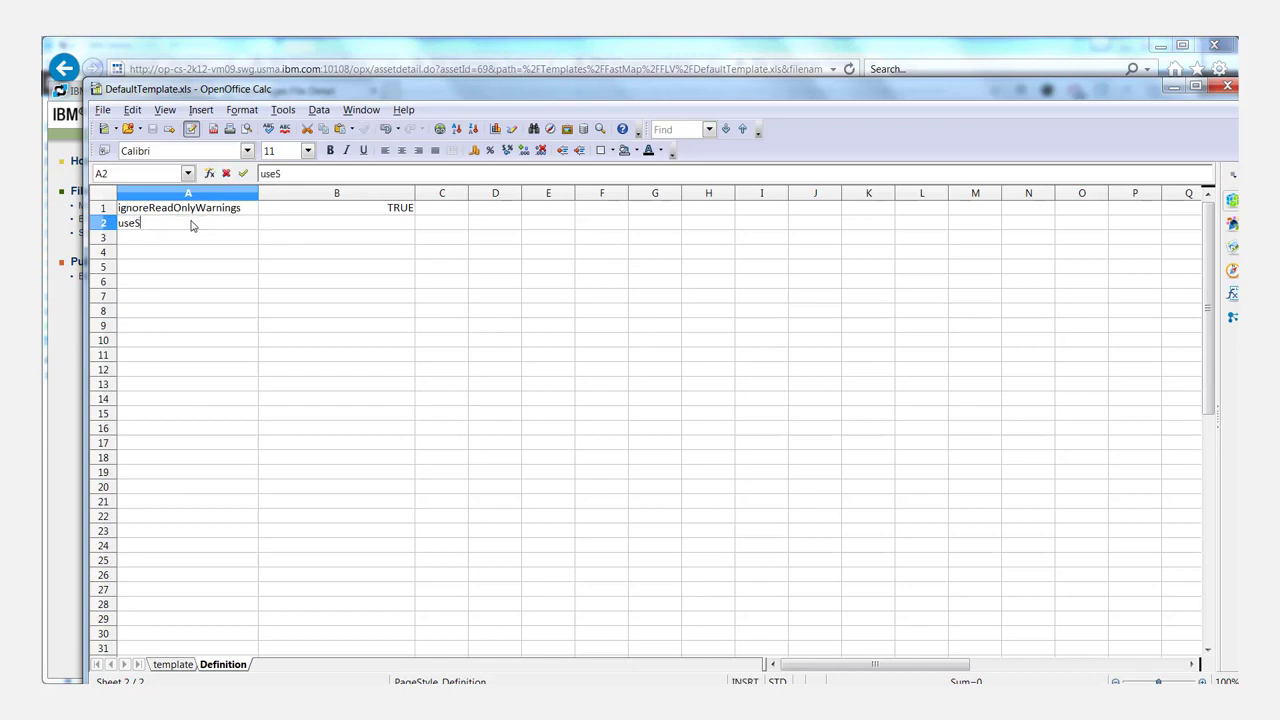
pyautogui.write('ystemNames')
pyautogui.press('Tab')
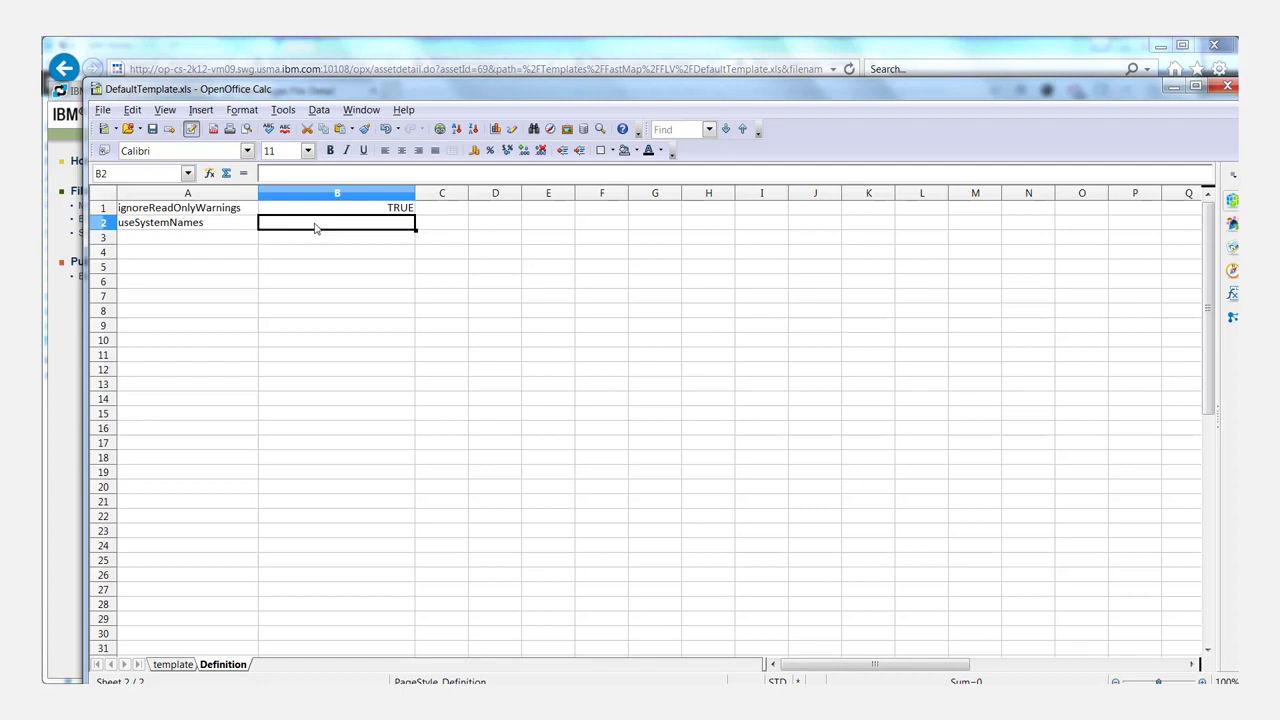
pyautogui.write('TRUE')
pyautogui.press('Return')
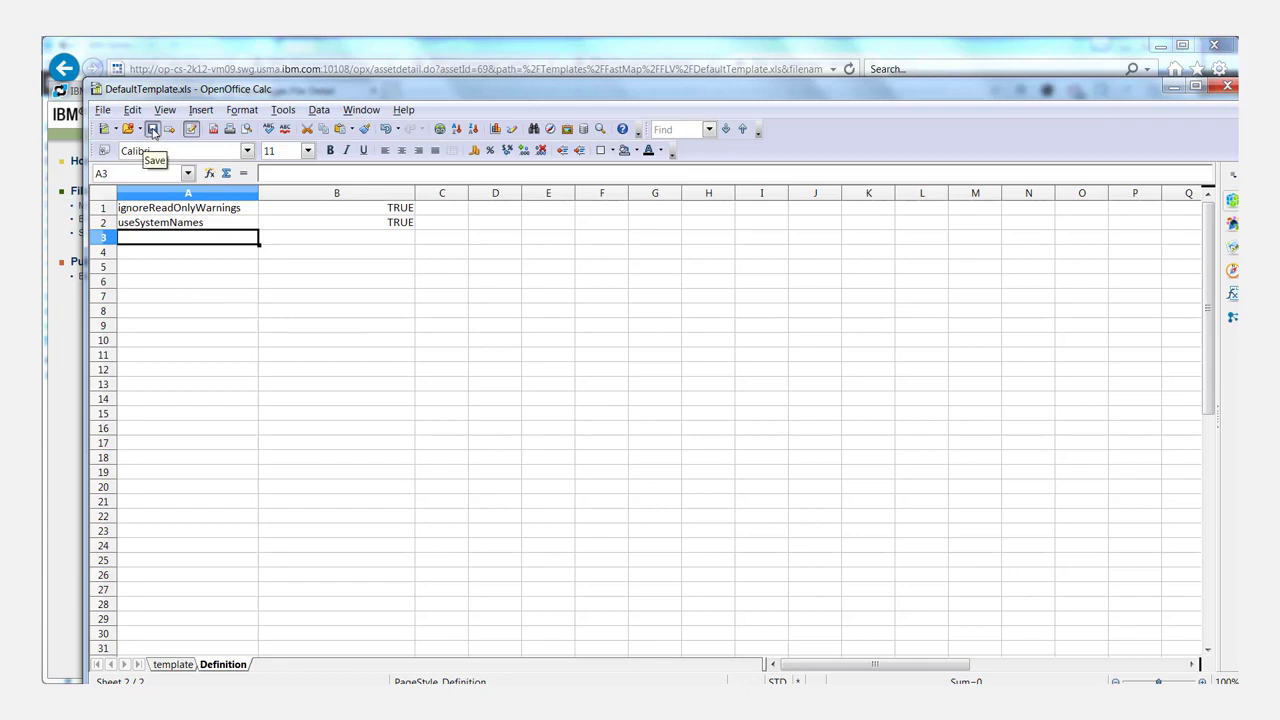
pyautogui.click(152, 130)
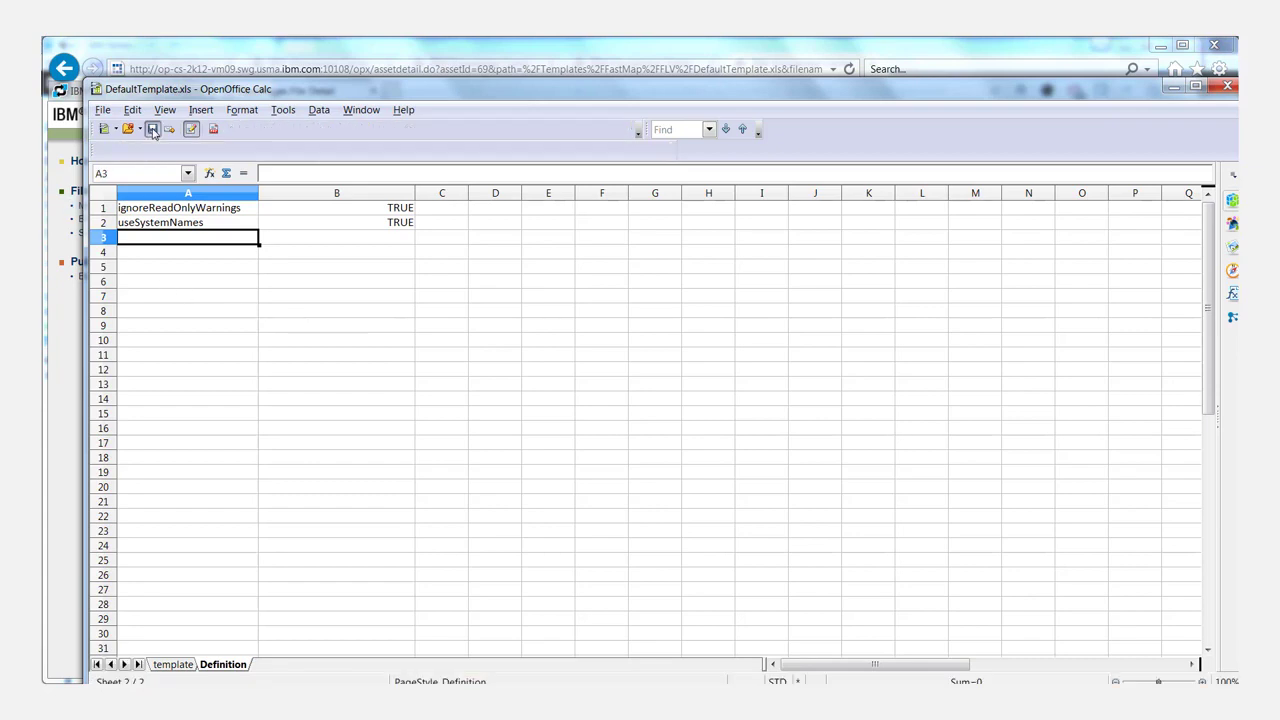
pyautogui.click(1232, 85)
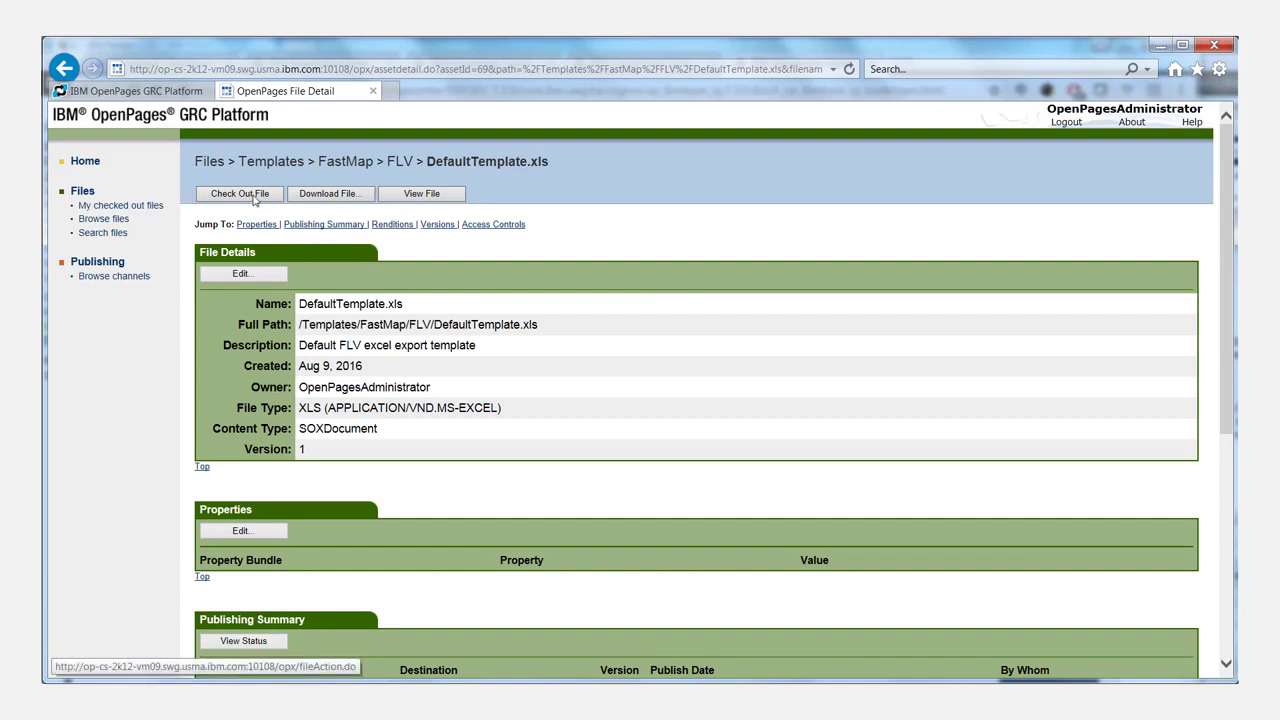
# Check out DefaultTemplate.xls and begin checking it in as a new version
pyautogui.click(254, 198)
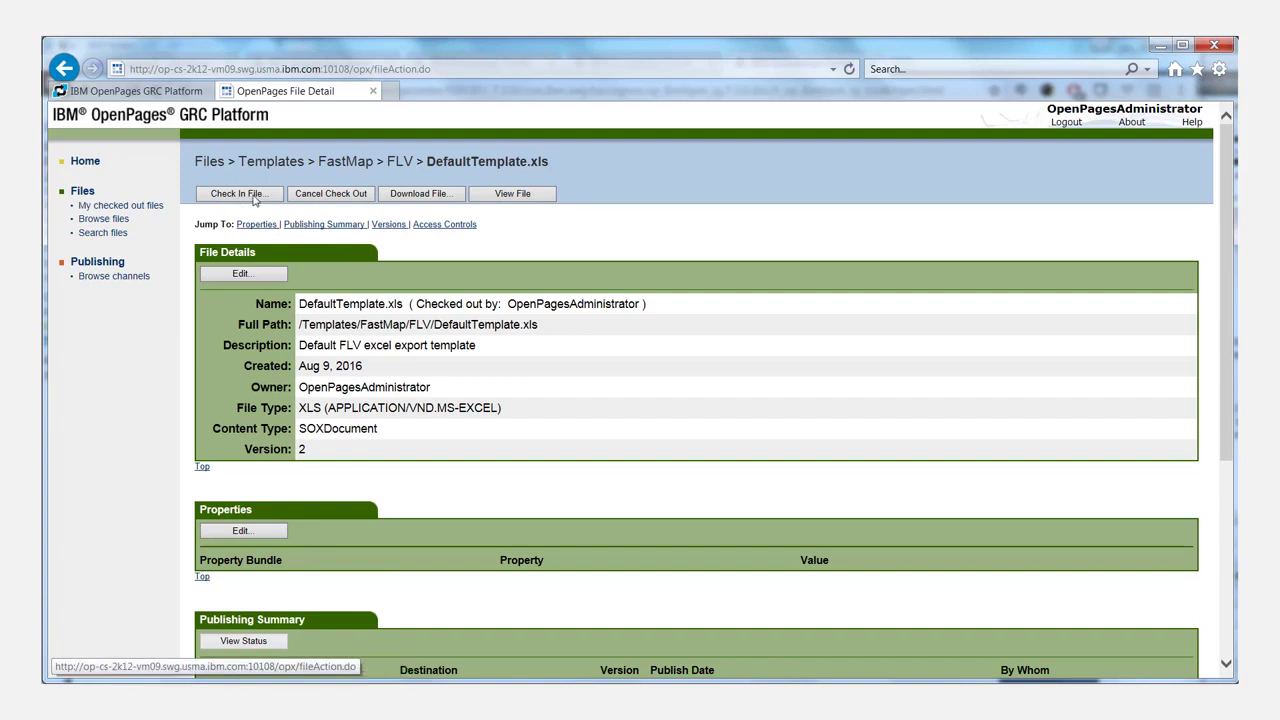
pyautogui.click(254, 197)
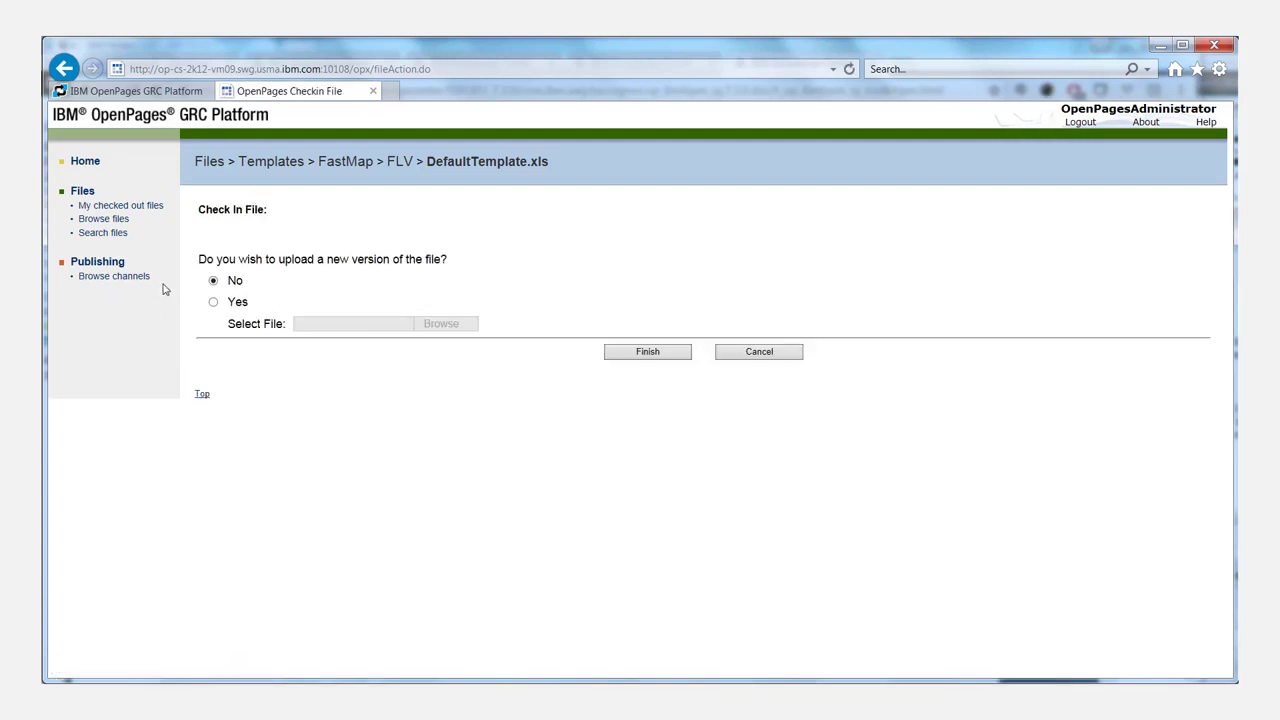
pyautogui.click(213, 303)
# Upload C:\FastMap\DefaultTemplate.xls and finish the check-in
pyautogui.click(443, 324)
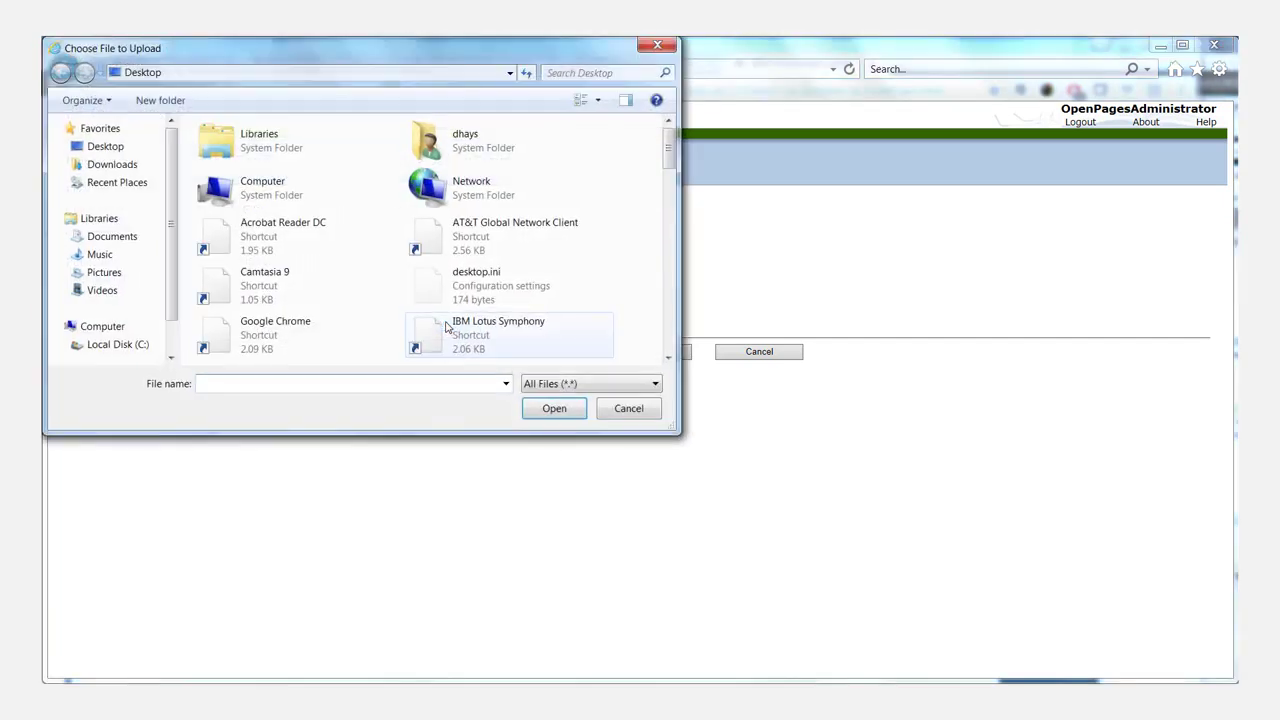
pyautogui.click(130, 346)
pyautogui.doubleClick(300, 276)
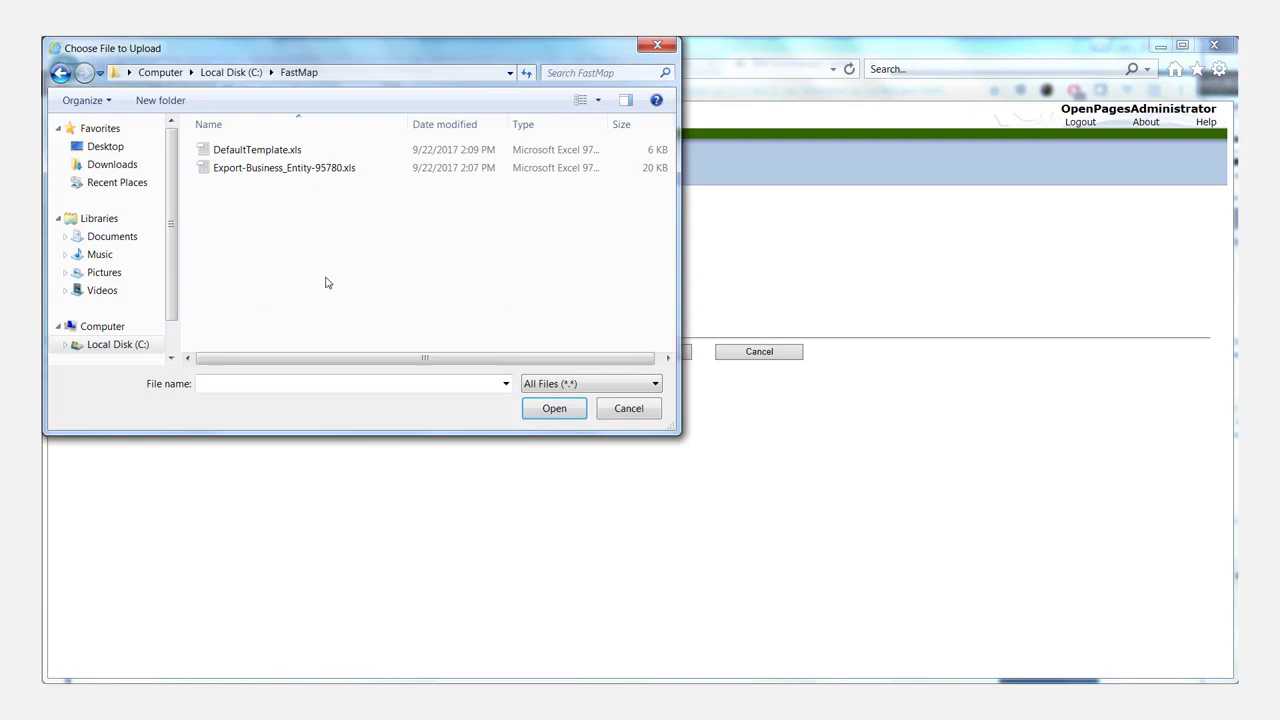
pyautogui.click(268, 152)
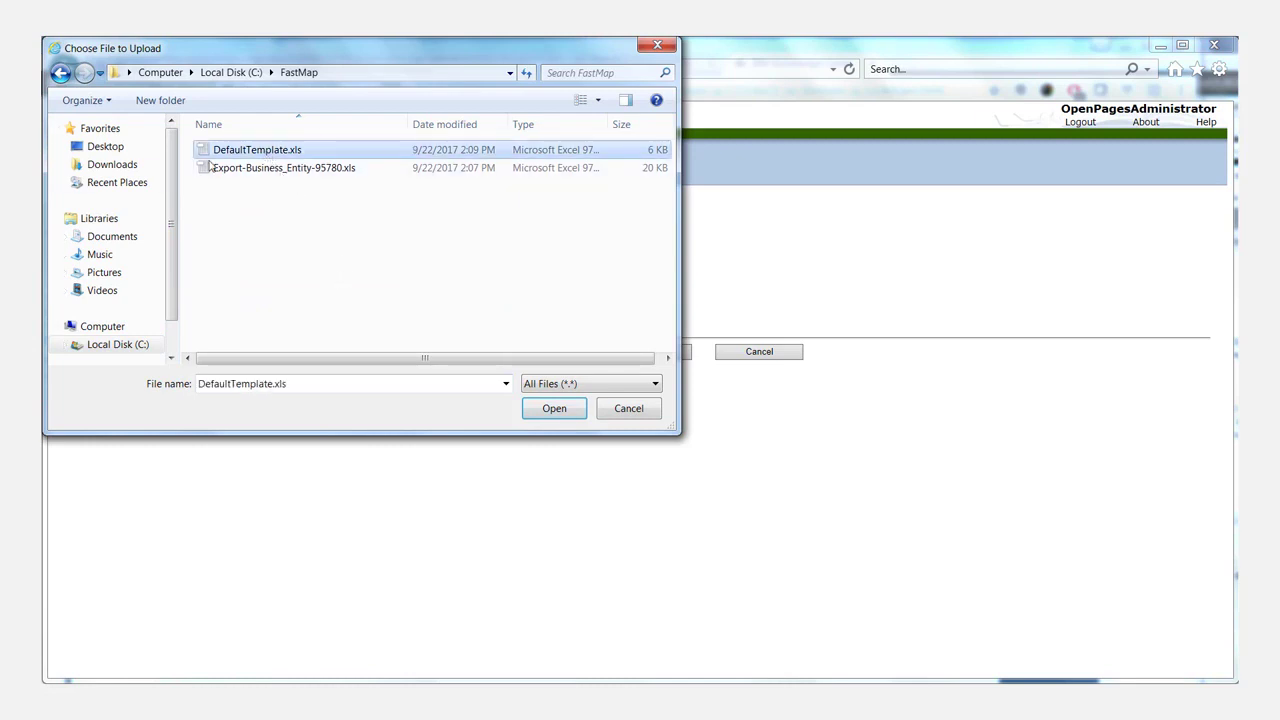
pyautogui.click(558, 412)
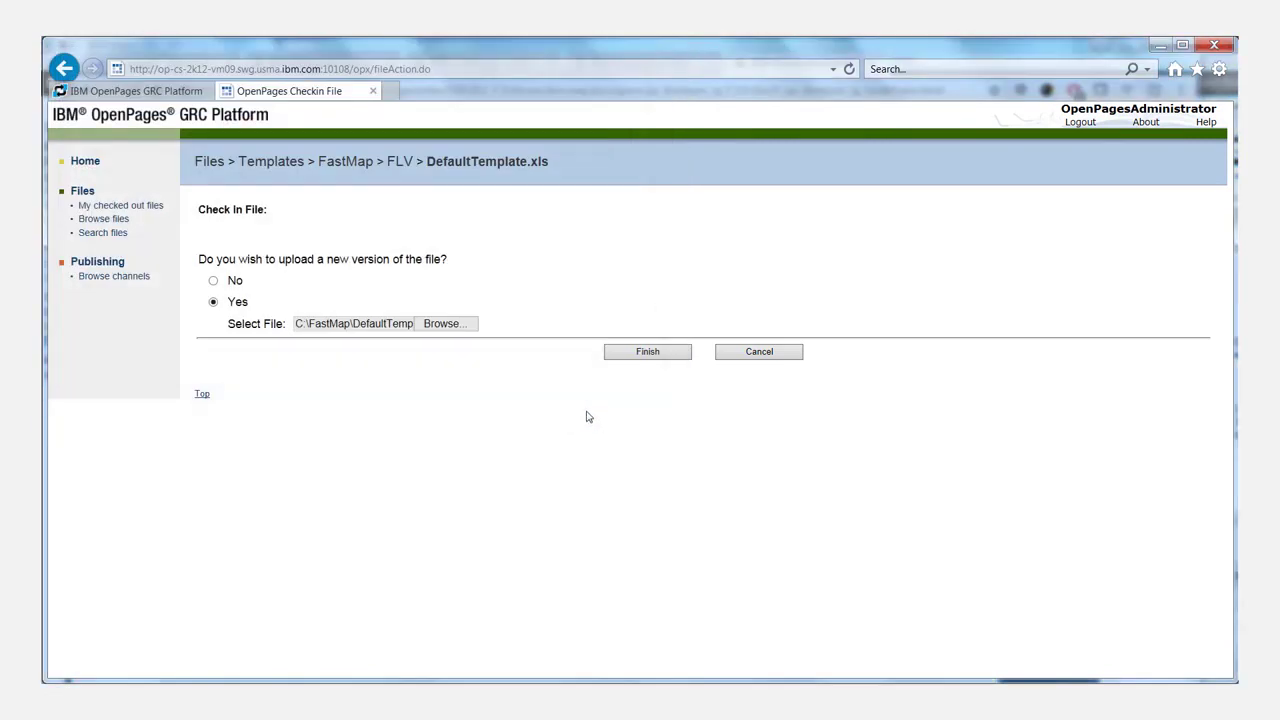
pyautogui.click(669, 357)
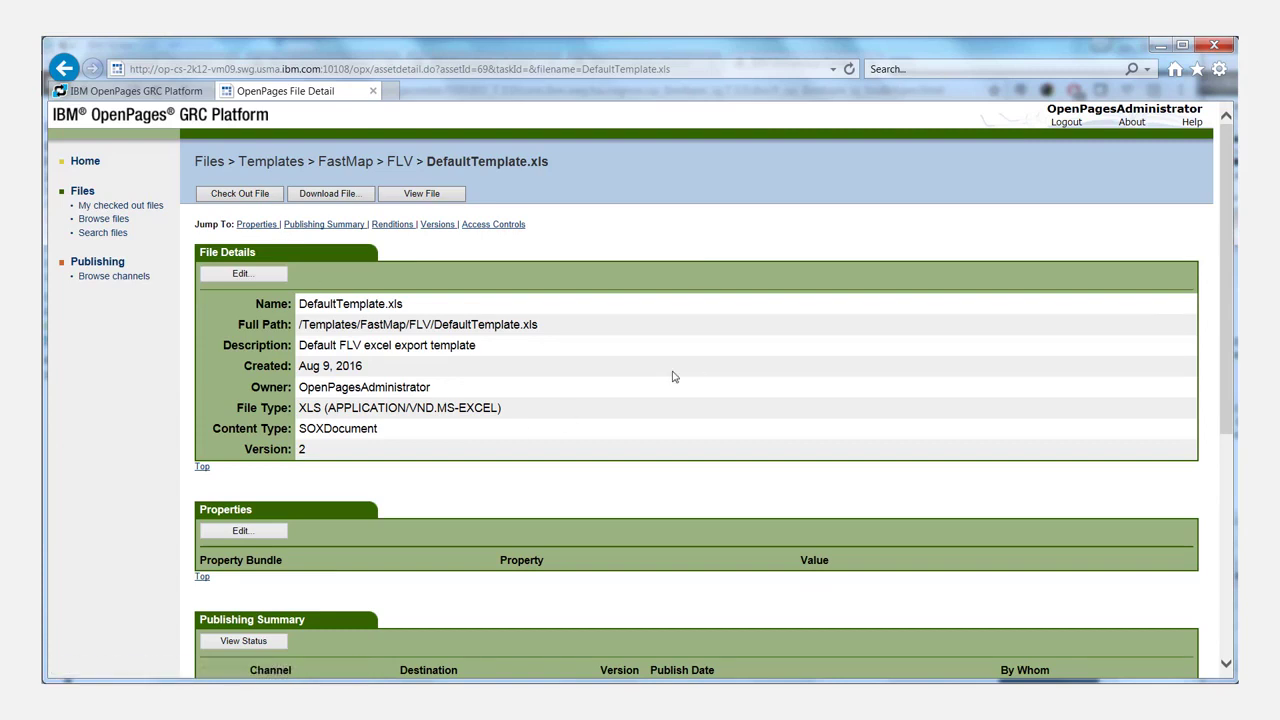
# Re-export the fastmap-filtered Business Entities and save Export-Business_Entity-80345.xls to C:\FastMap
pyautogui.click(165, 92)
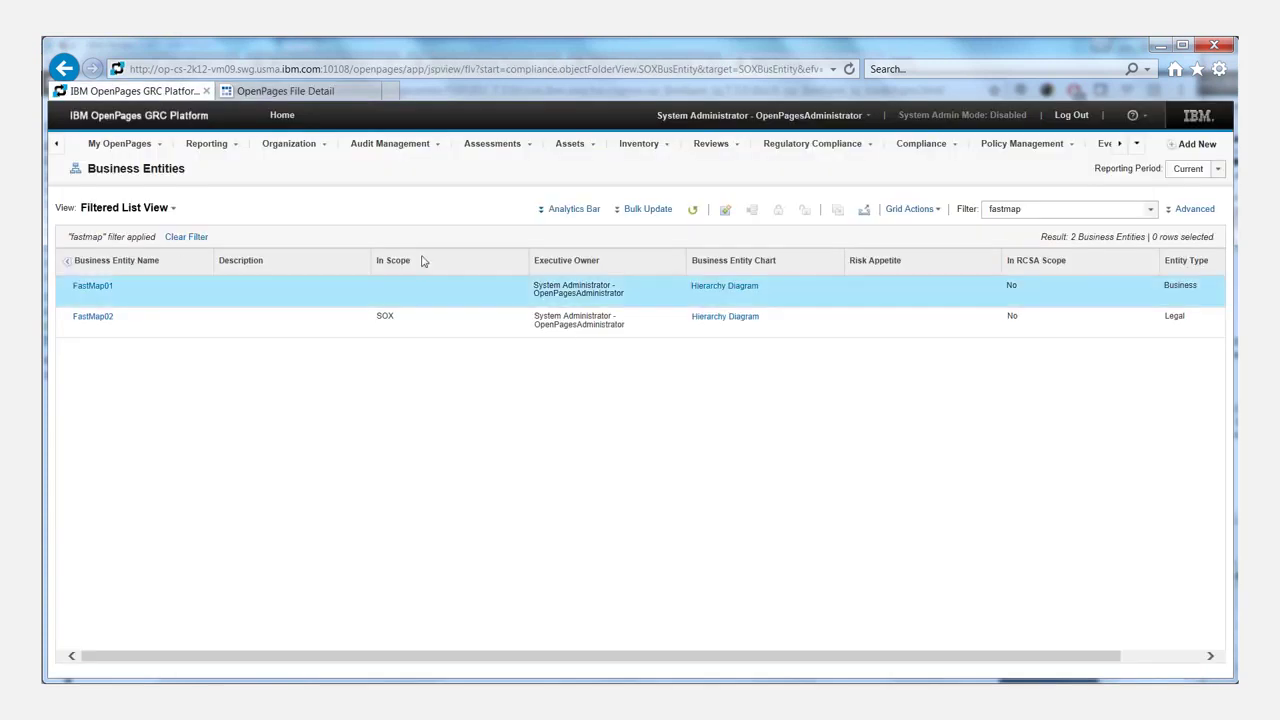
pyautogui.click(865, 215)
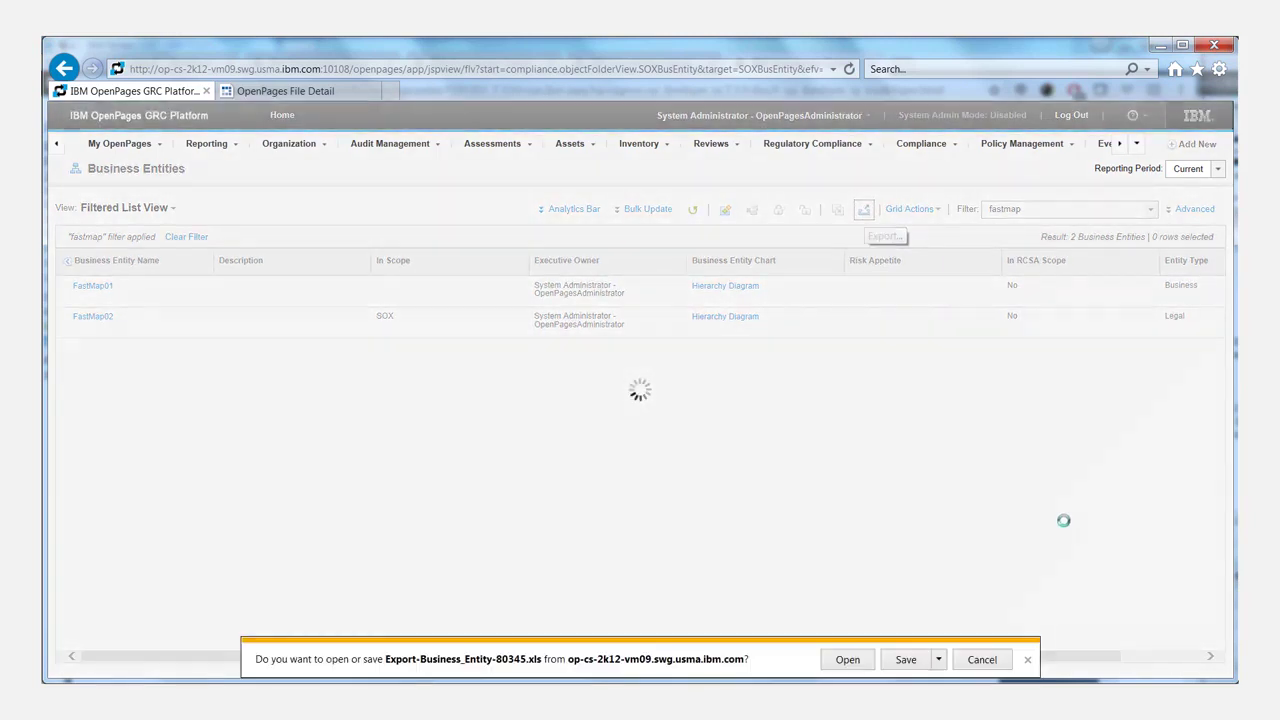
pyautogui.click(941, 660)
pyautogui.click(905, 695)
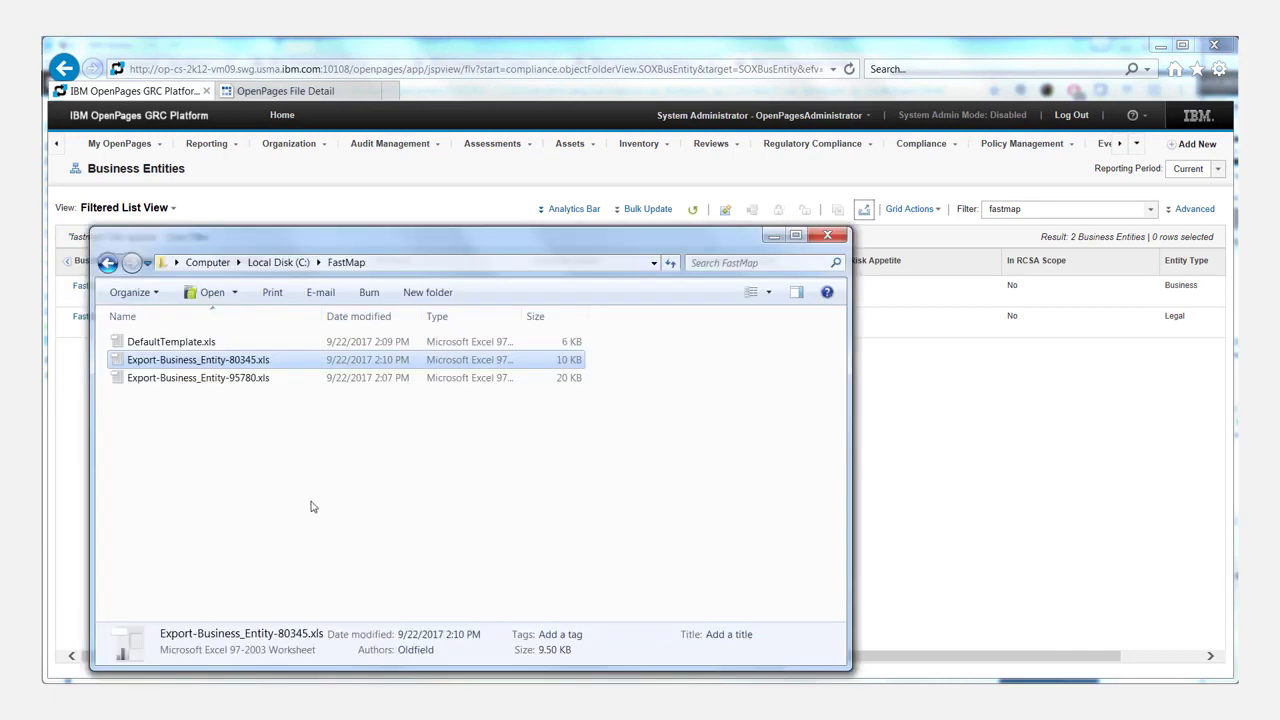
# Open Export-Business_Entity-80345.xls and review the system-name header row on the Business Entities sheet
pyautogui.doubleClick(215, 361)
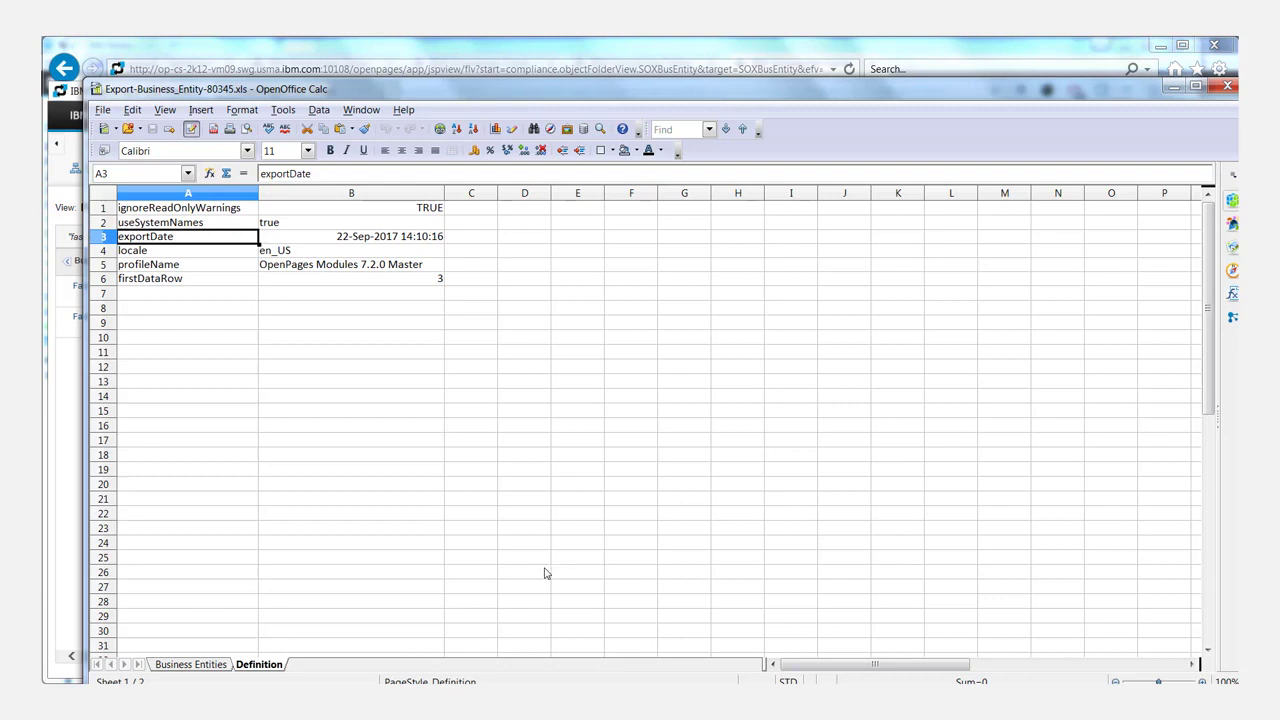
pyautogui.click(193, 665)
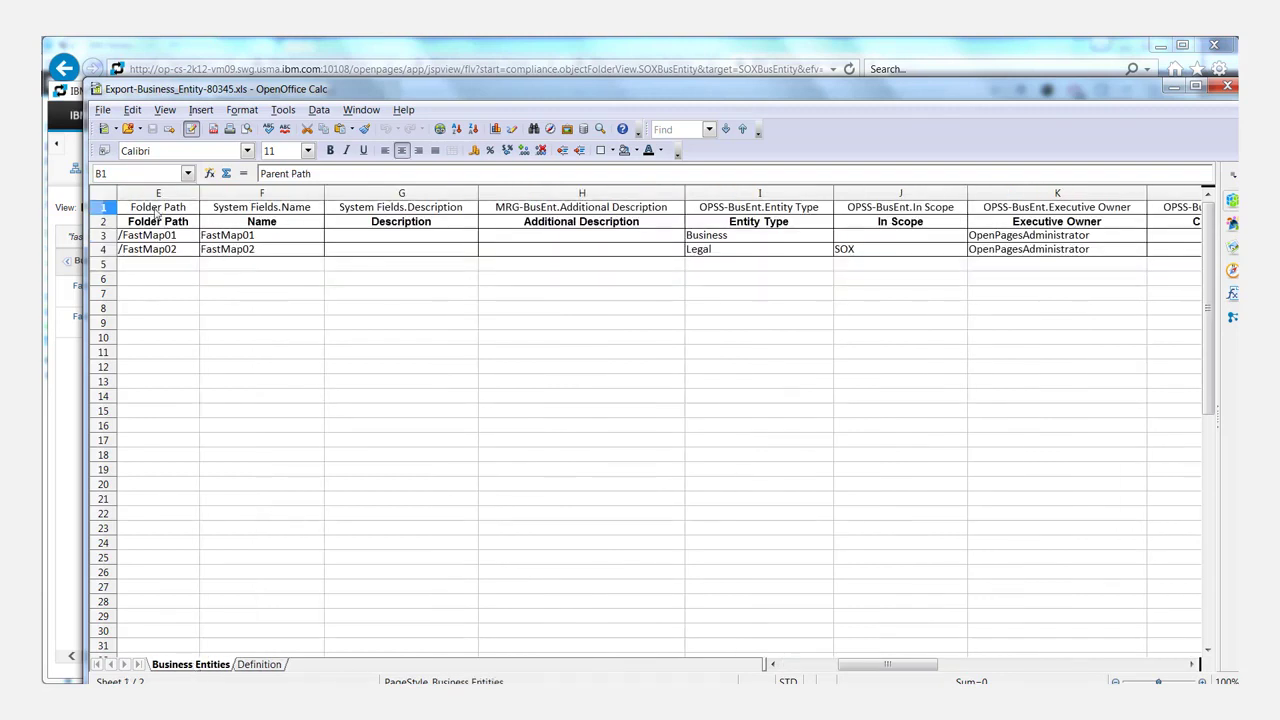
pyautogui.click(157, 210)
pyautogui.click(263, 210)
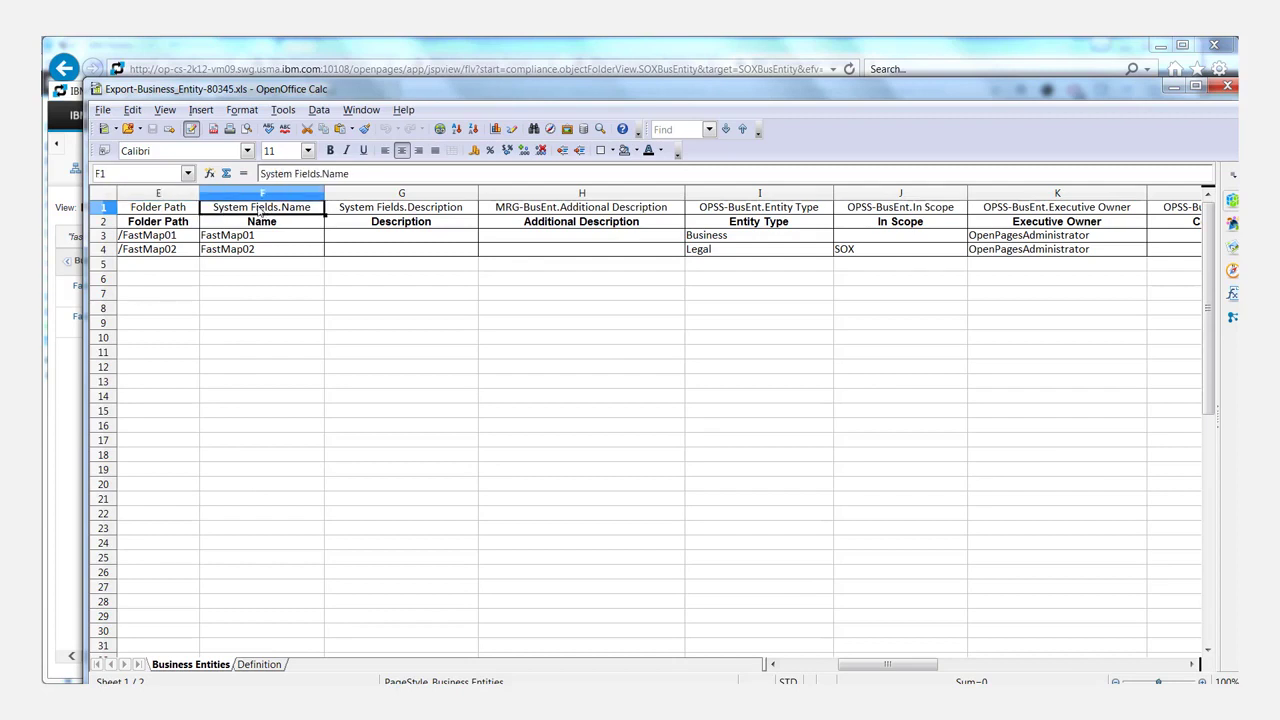
pyautogui.click(103, 207)
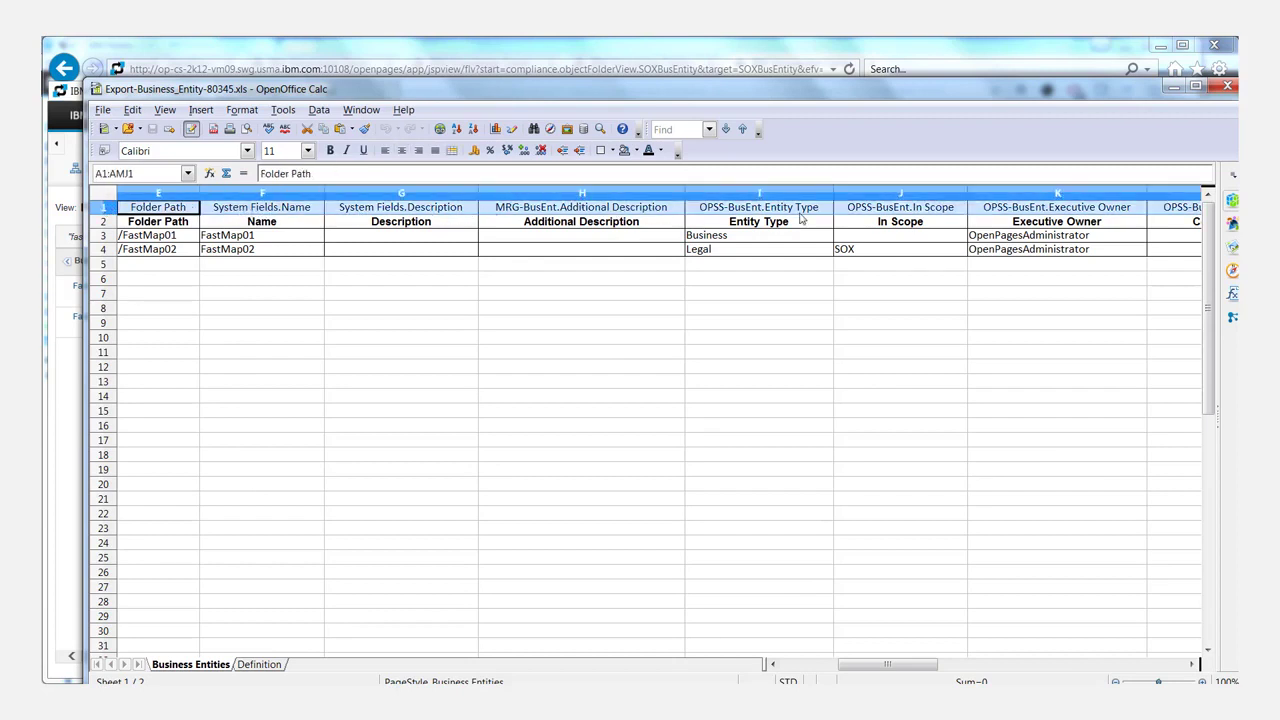
pyautogui.moveTo(905, 665); pyautogui.dragTo(1112, 662)
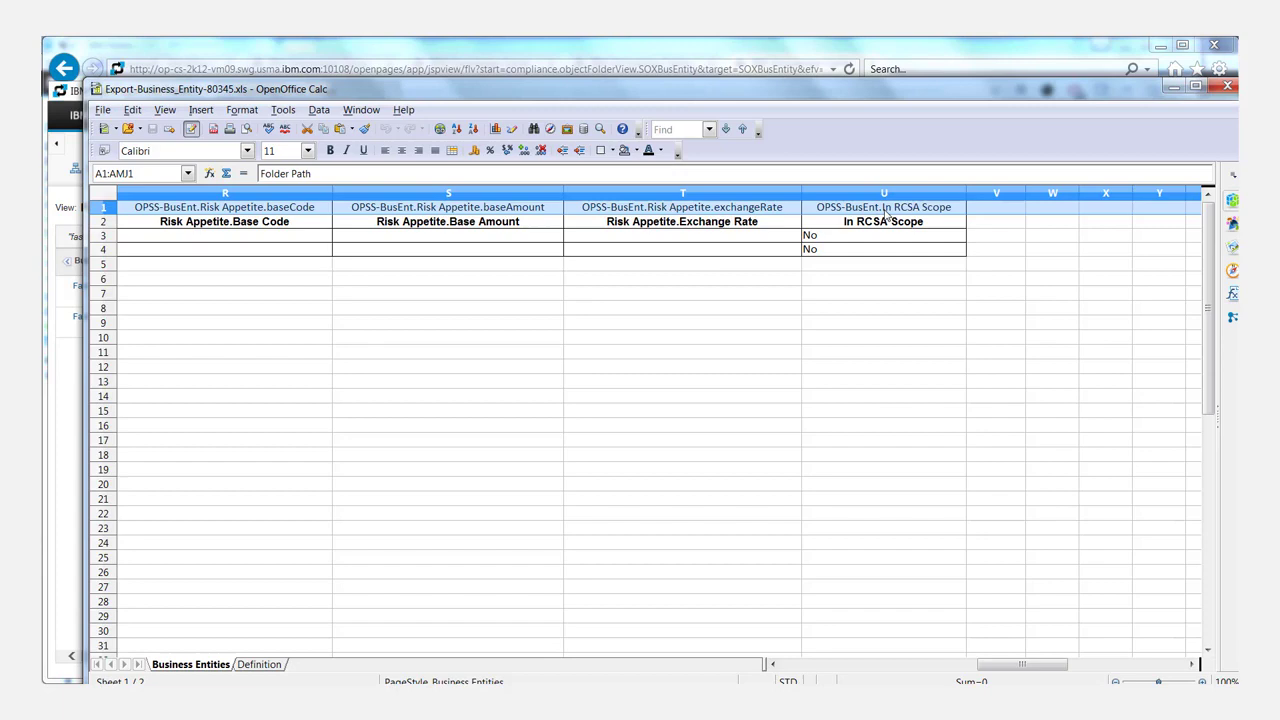
pyautogui.moveTo(1042, 665); pyautogui.dragTo(816, 668)
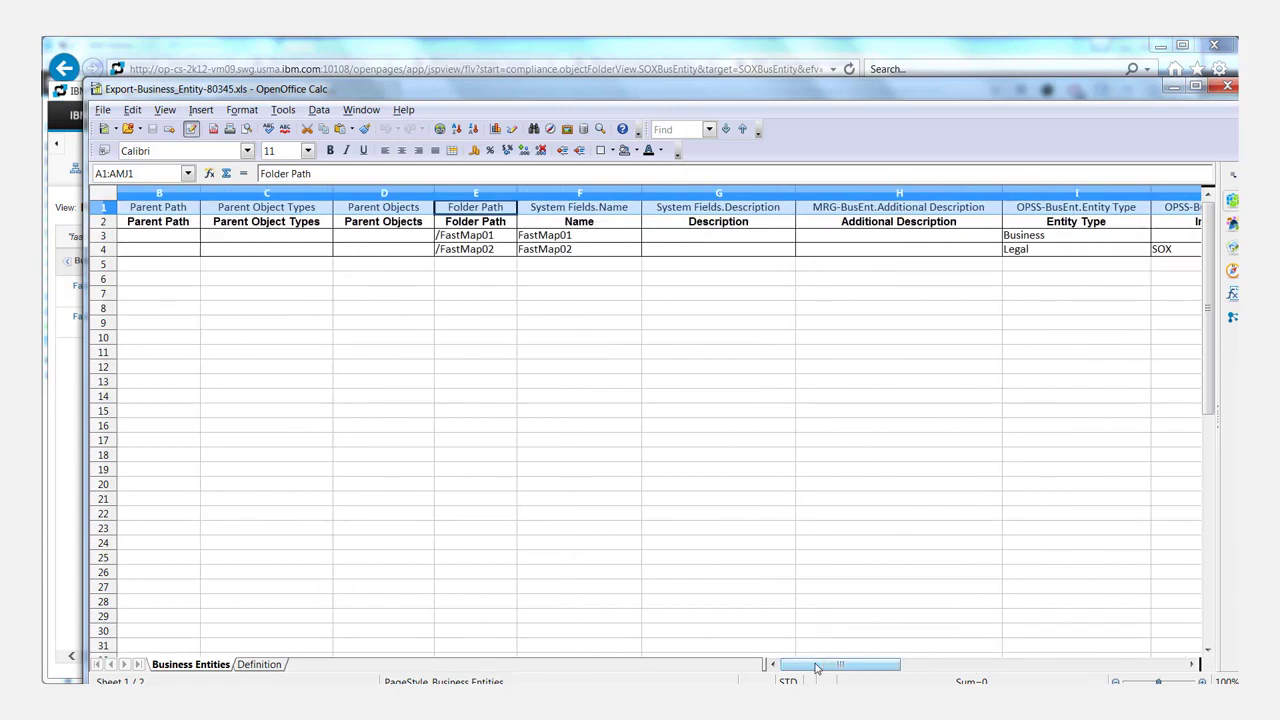